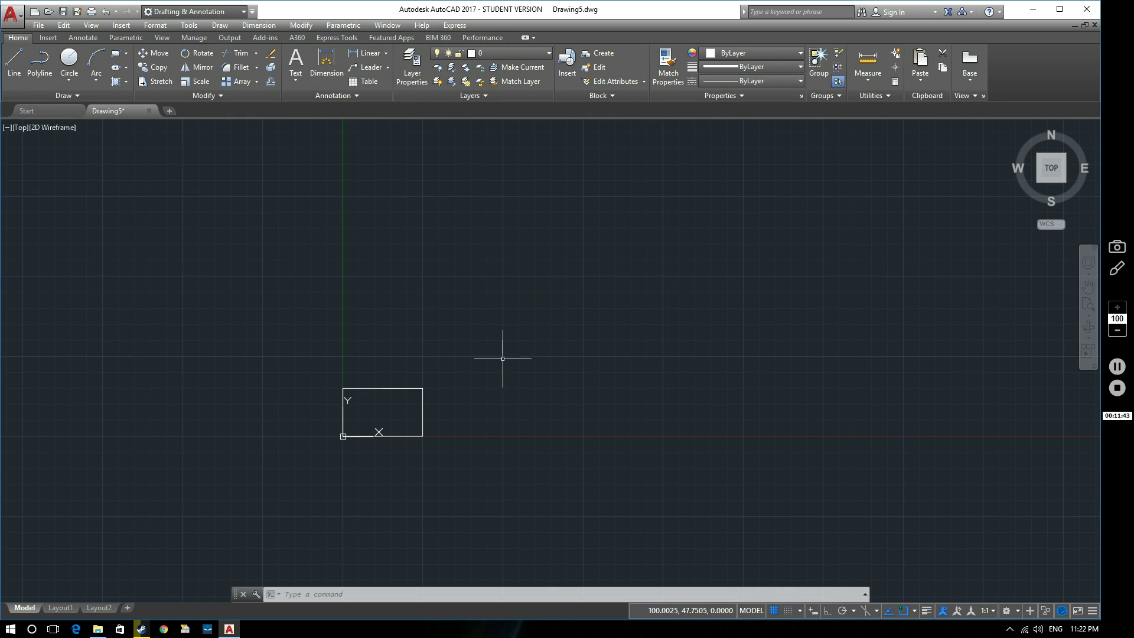
- Draw a freehand polyline with six vertices up and to the right of the small rectangle, and close it with the Close option
{"action": "mouse_move", "coordinate": [677, 249]}
{"action": "middle_mouse_down"}
{"action": "mouse_move", "coordinate": [645, 294]}
{"action": "mouse_move", "coordinate": [614, 306]}
{"action": "middle_mouse_up"}
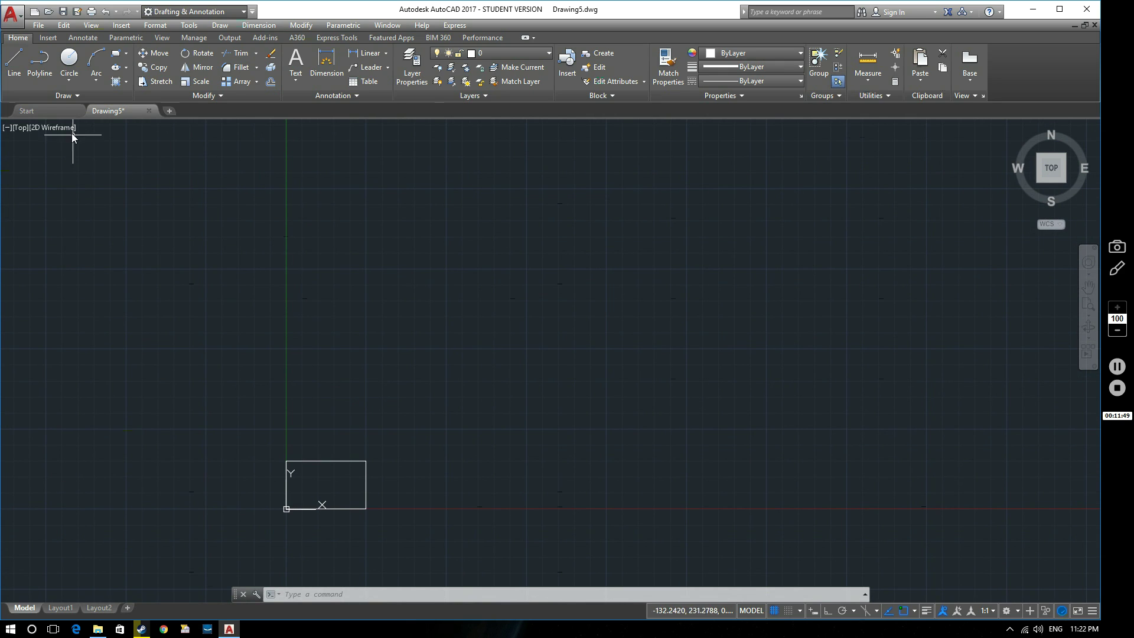
{"action": "left_click", "coordinate": [45, 63]}
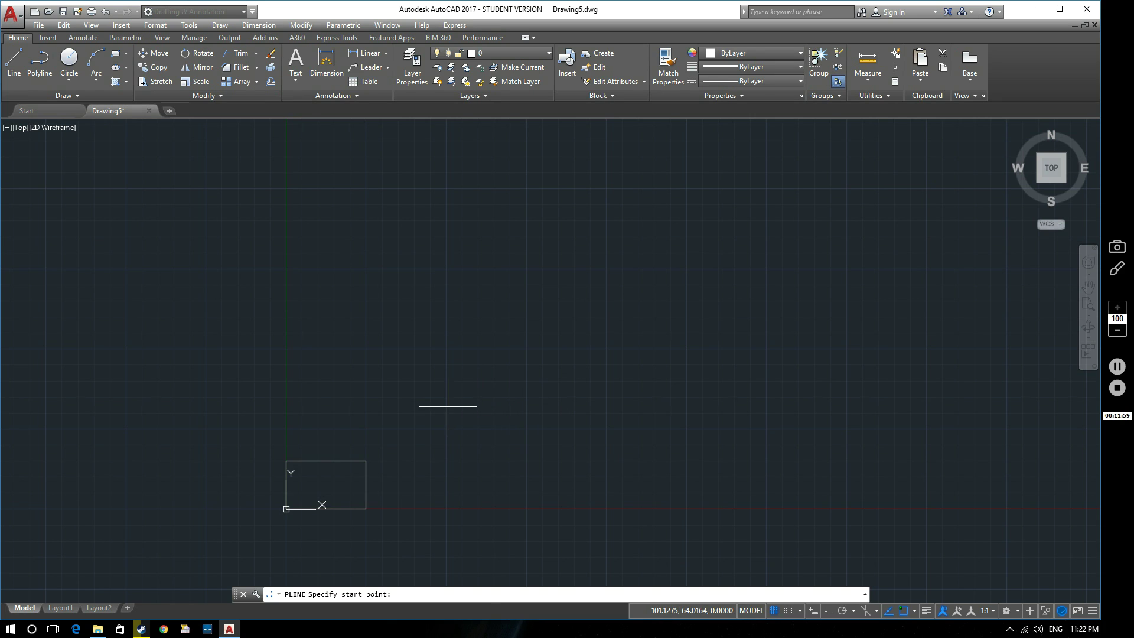
{"action": "left_click", "coordinate": [459, 410]}
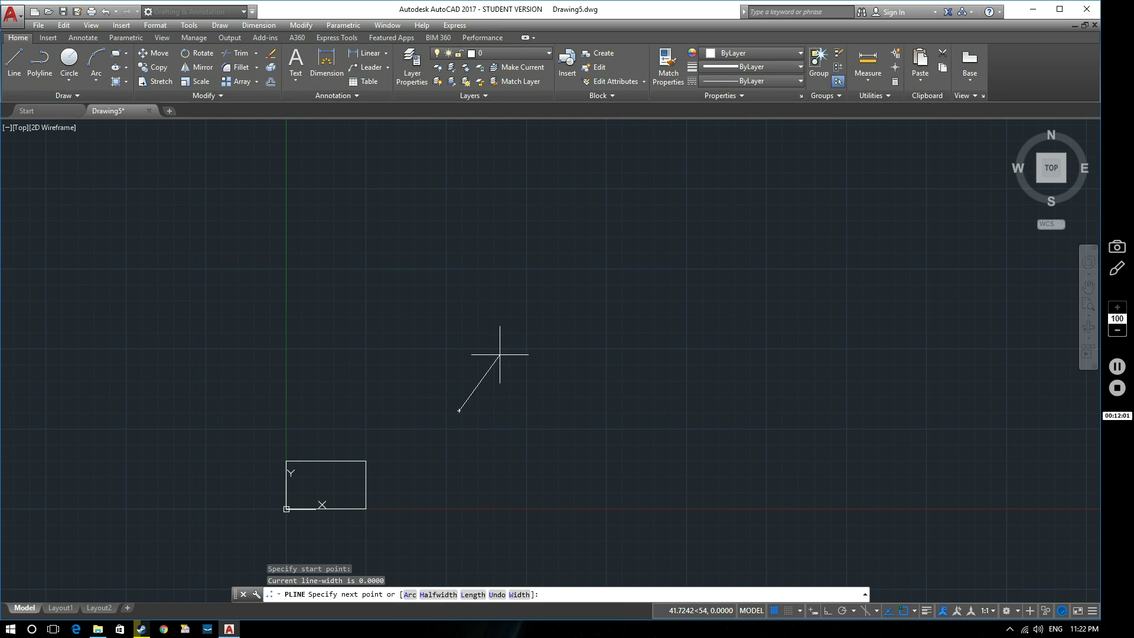
{"action": "left_click", "coordinate": [542, 327]}
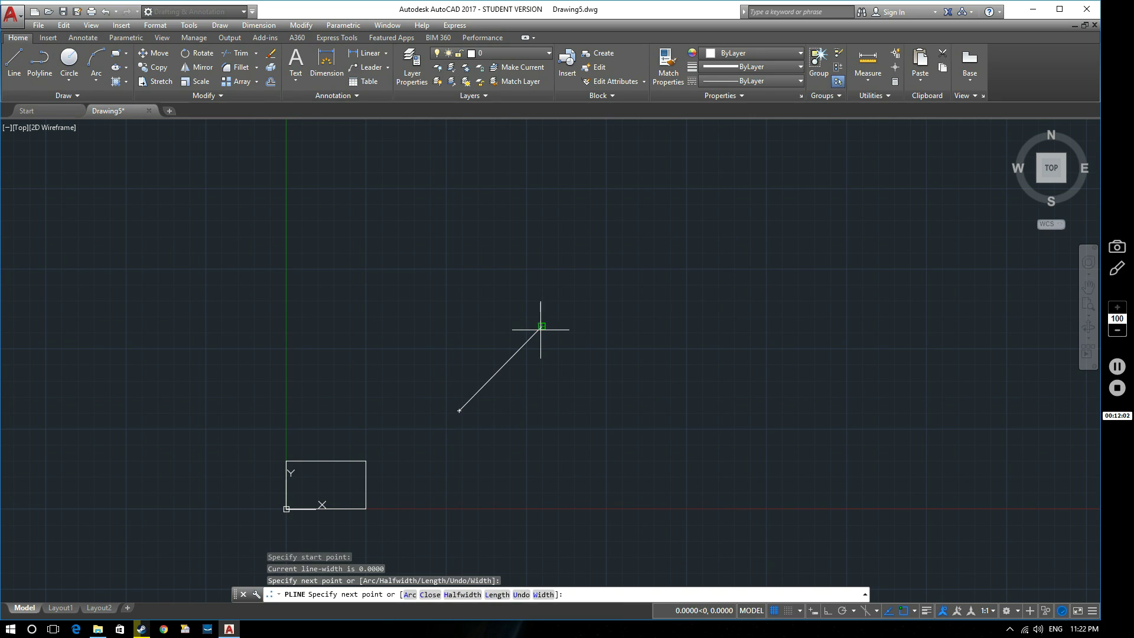
{"action": "left_click", "coordinate": [598, 437]}
{"action": "left_click", "coordinate": [673, 335]}
{"action": "left_click", "coordinate": [584, 233]}
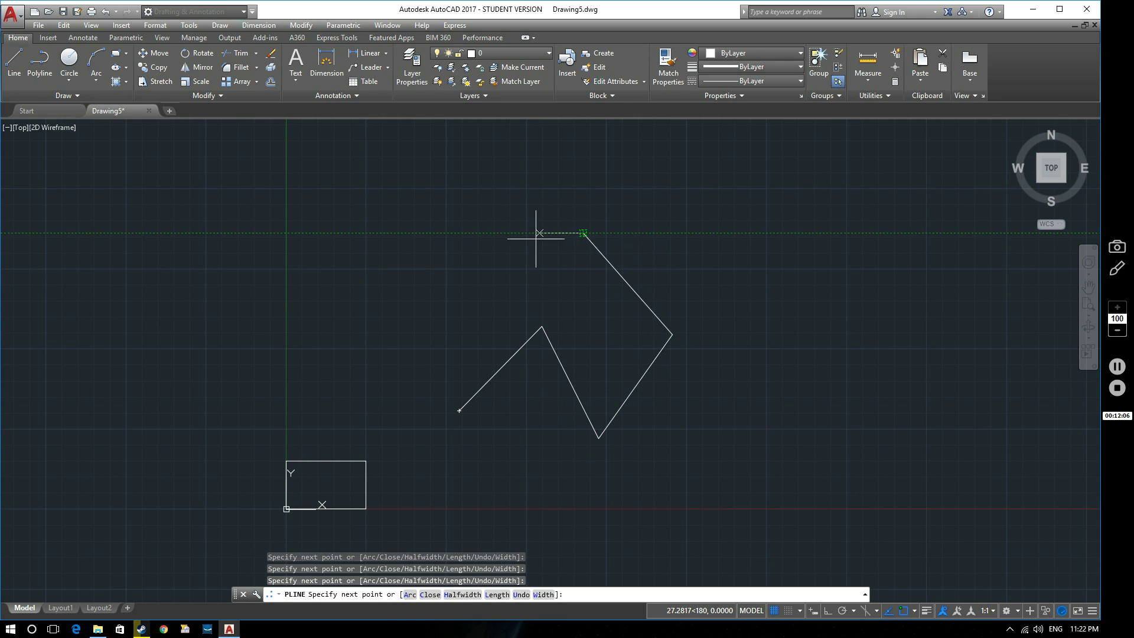
{"action": "left_click", "coordinate": [469, 252]}
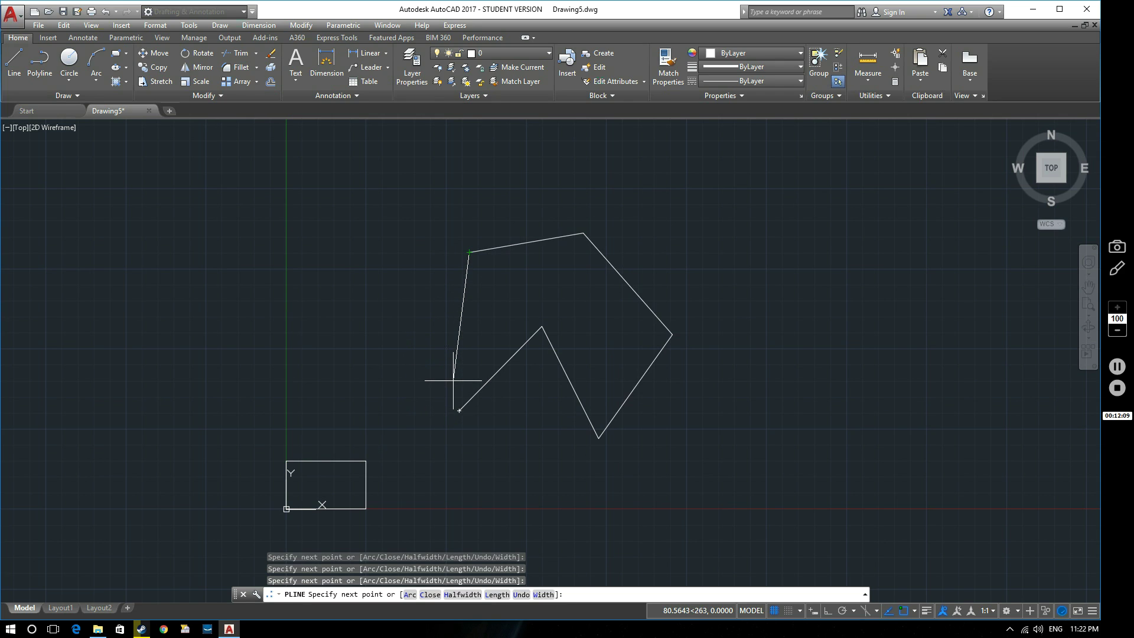
{"action": "type", "text": "c"}
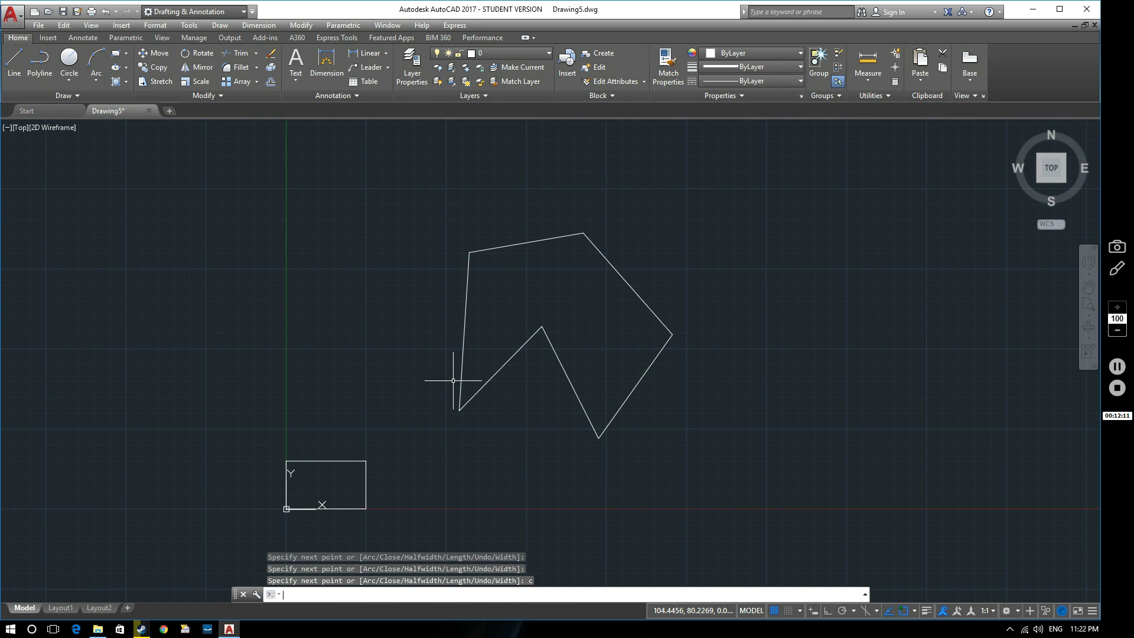
{"action": "key", "text": "Return"}
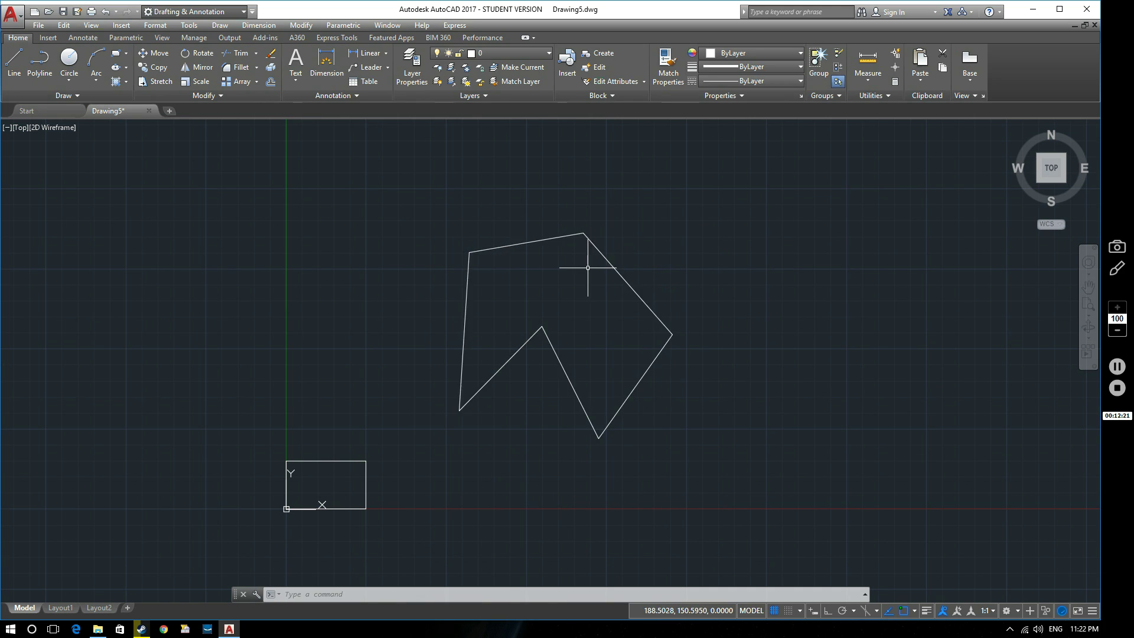
- Delete the closed six-sided polyline
{"action": "left_click", "coordinate": [337, 460]}
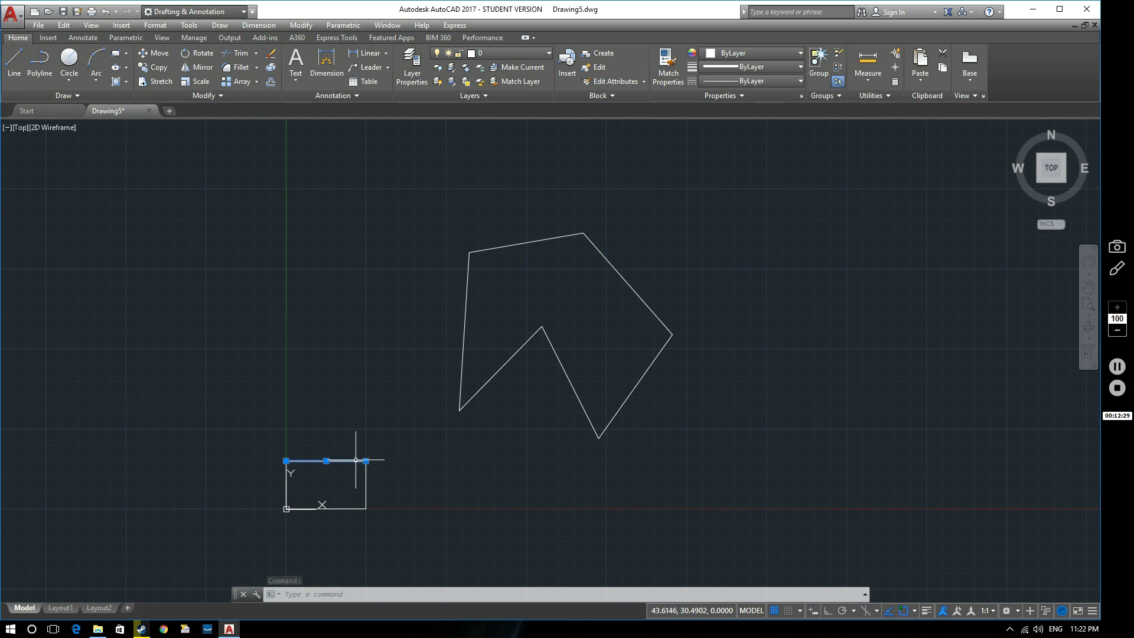
{"action": "key", "text": "Escape"}
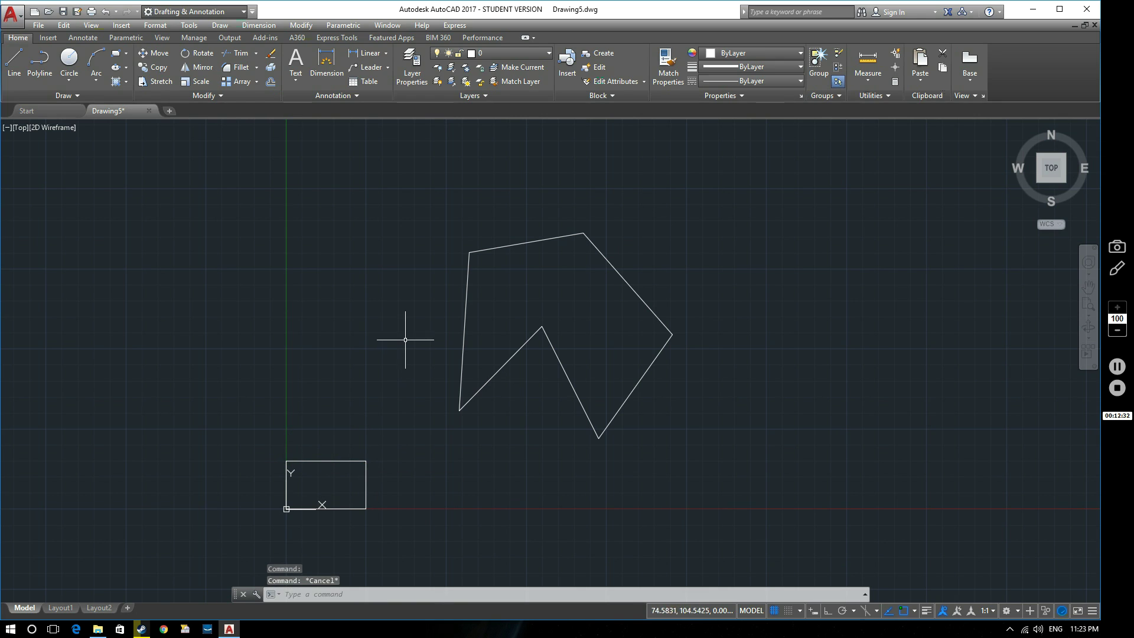
{"action": "left_click", "coordinate": [465, 296]}
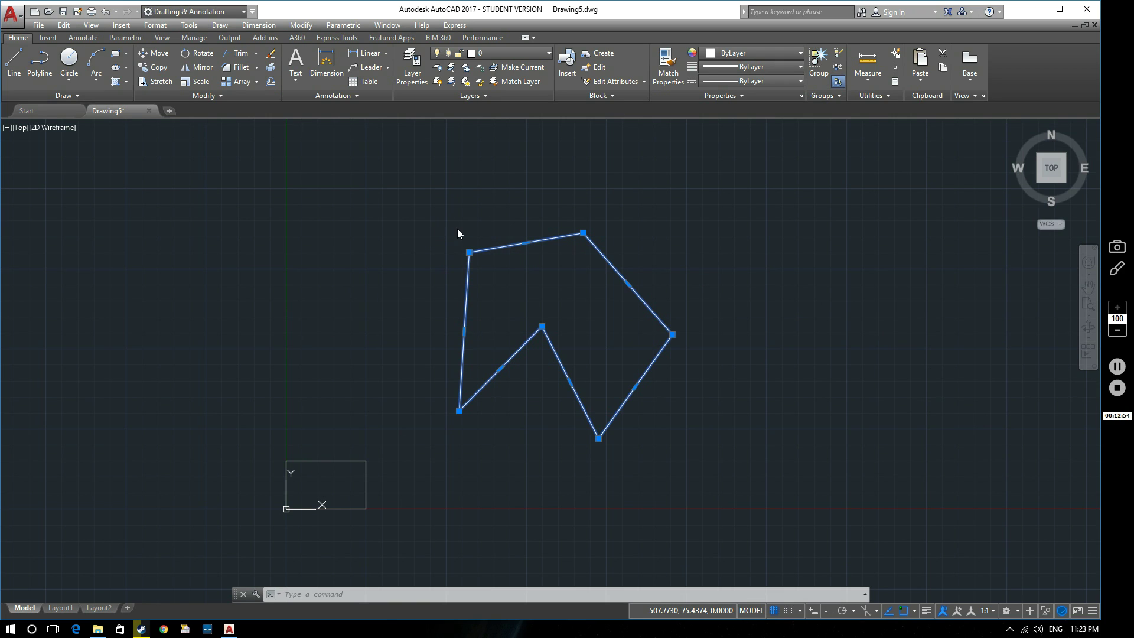
{"action": "left_click", "coordinate": [412, 201]}
{"action": "left_click", "coordinate": [745, 479]}
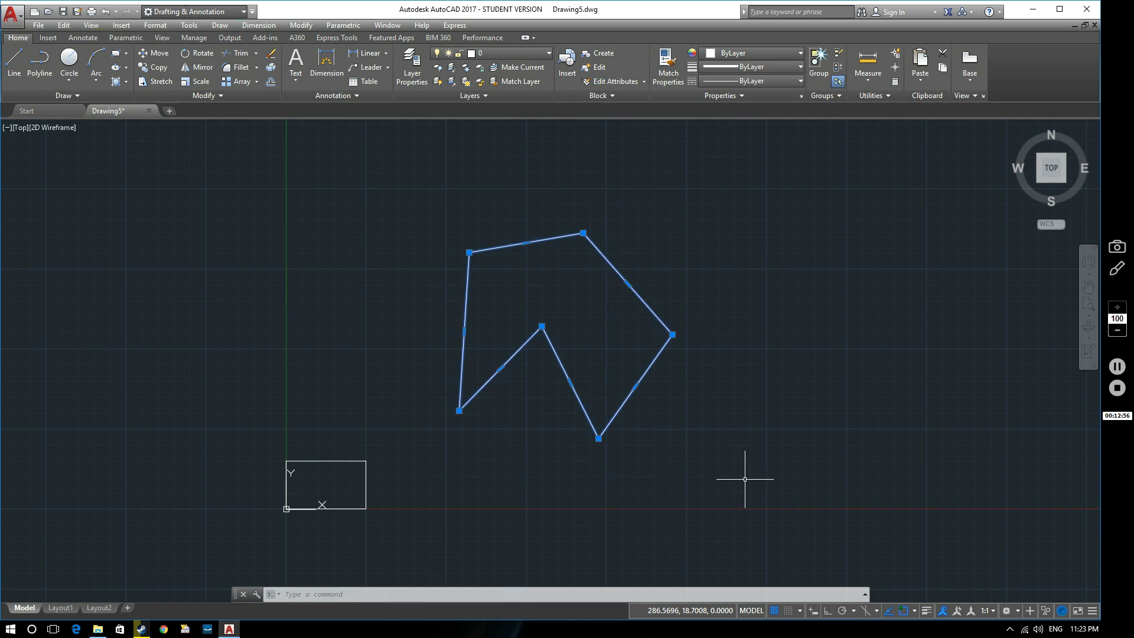
{"action": "key", "text": "Delete"}
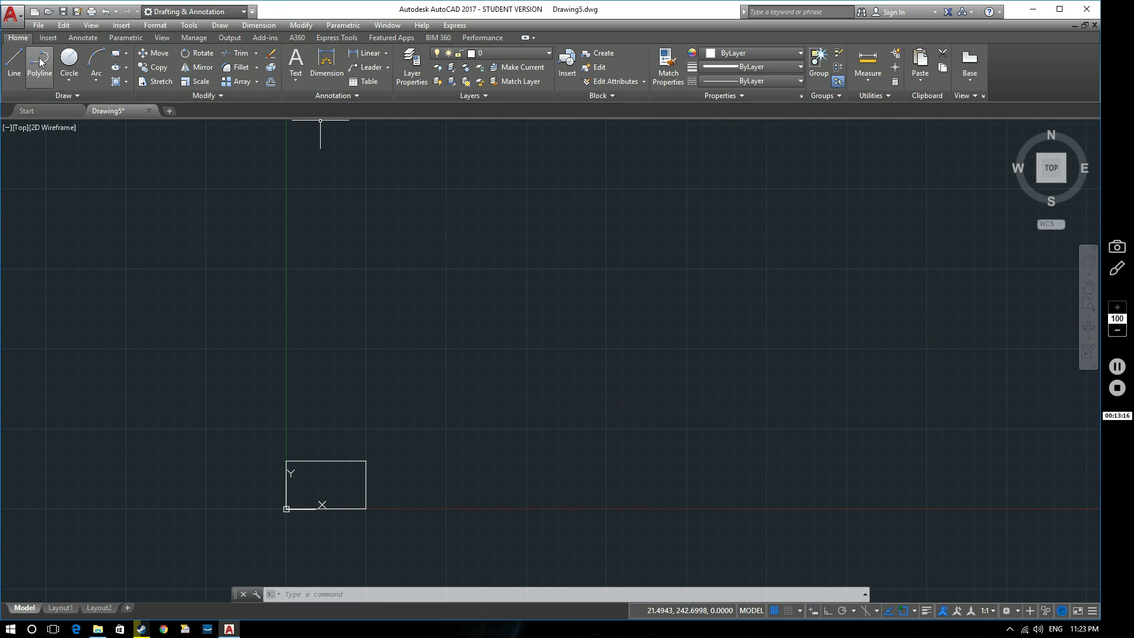
{"action": "type", "text": "pl"}
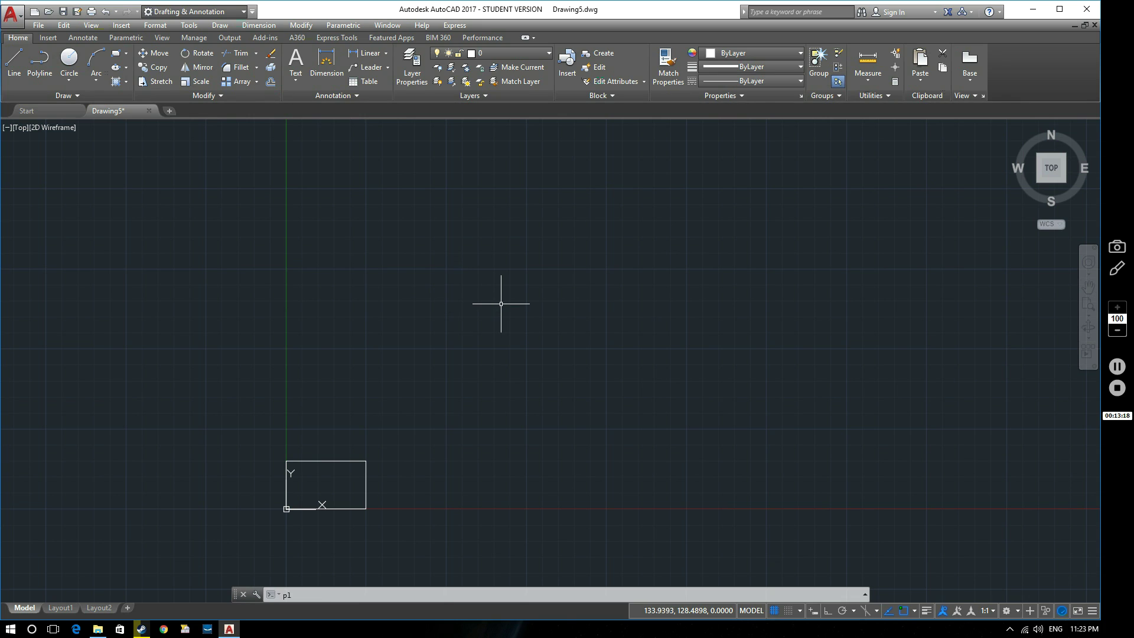
{"action": "key", "text": "Return"}
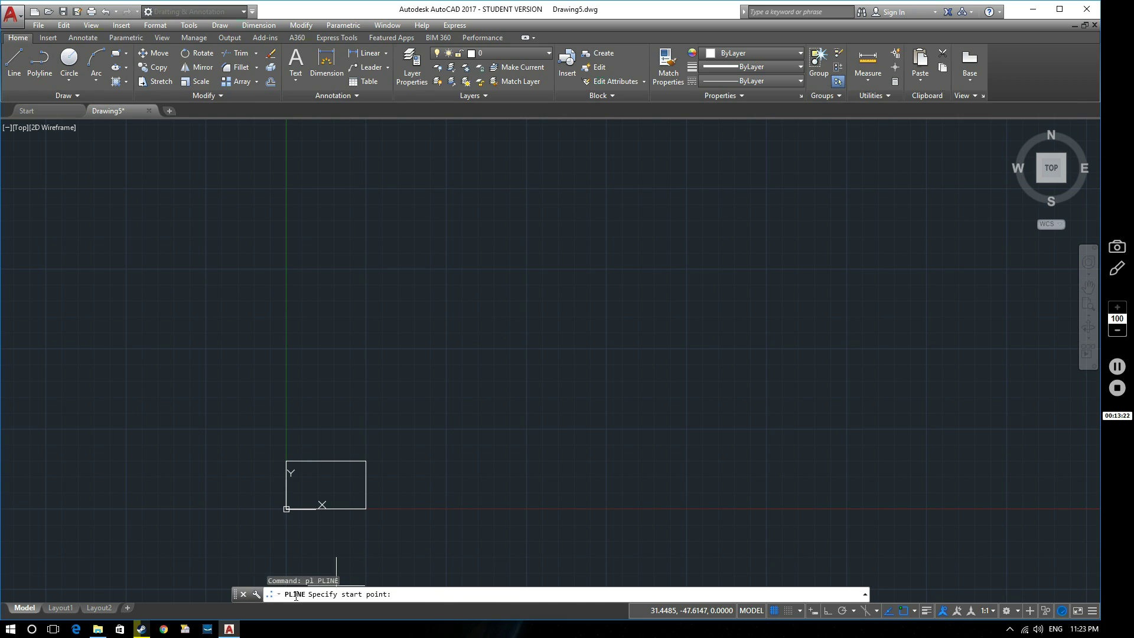
{"action": "left_click", "coordinate": [482, 373]}
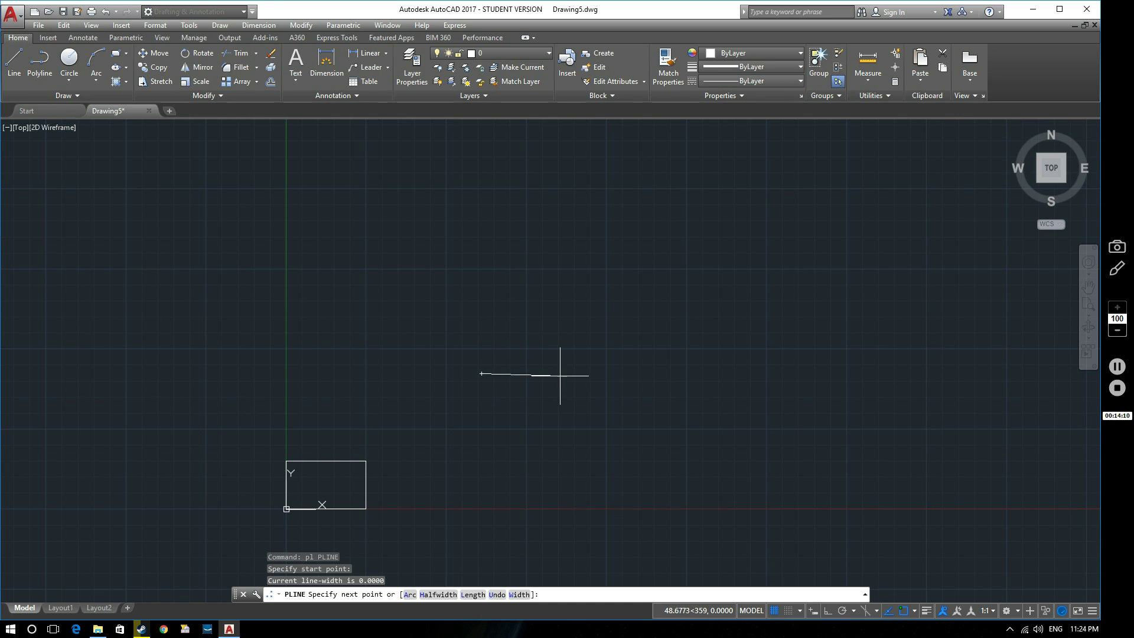
{"action": "middle_click_drag", "start_coordinate": [665, 373], "coordinate": [643, 377]}
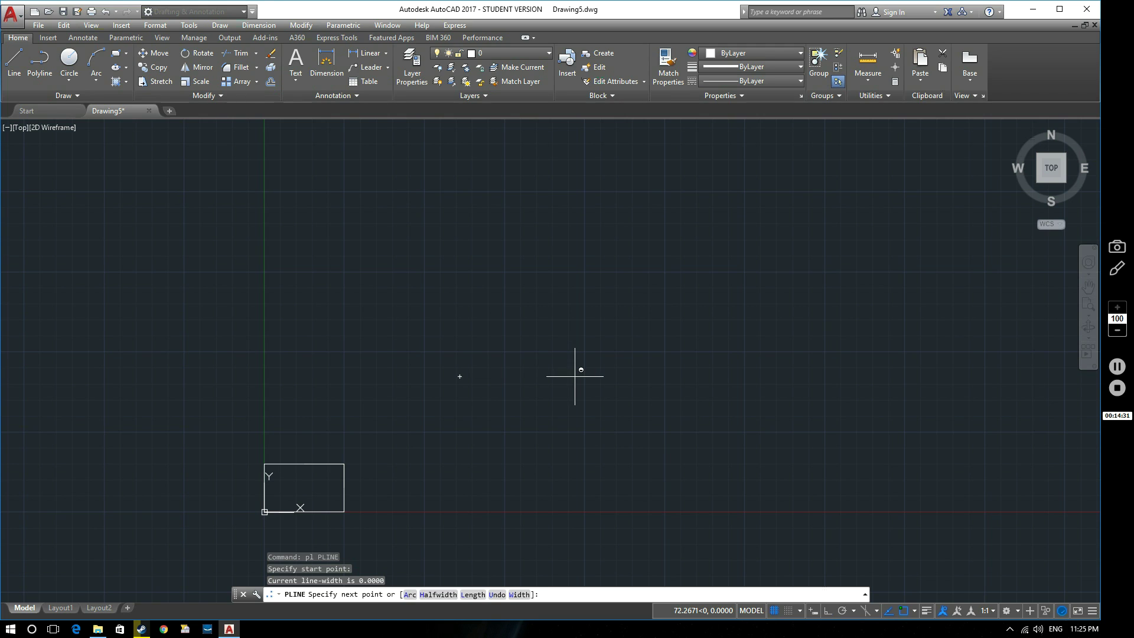
{"action": "key", "text": "F8"}
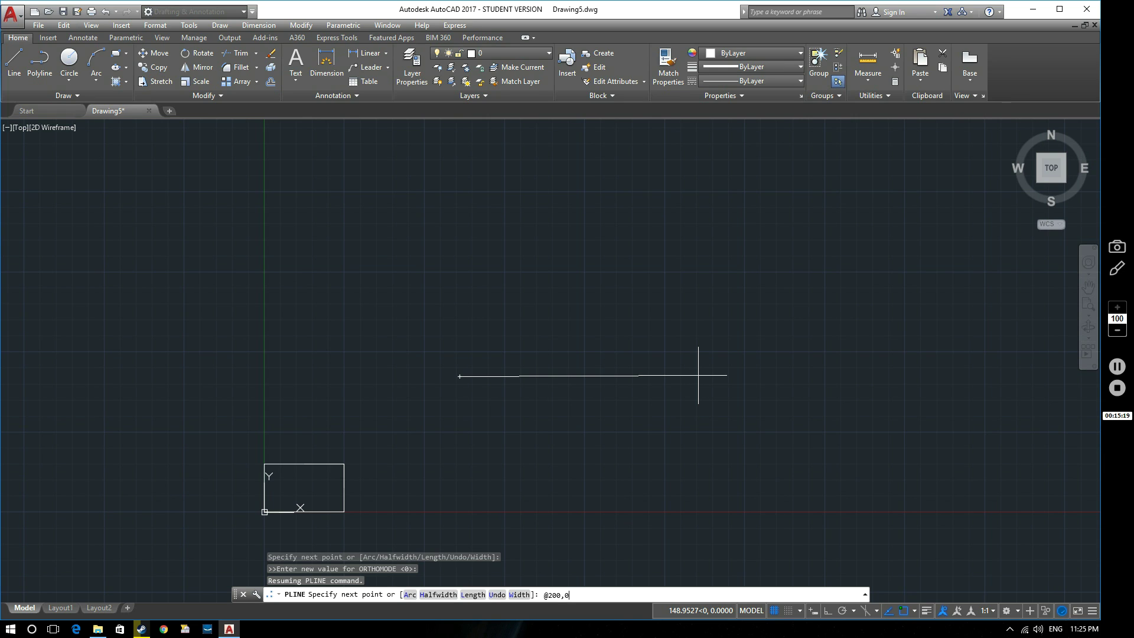
{"action": "key", "text": "Return"}
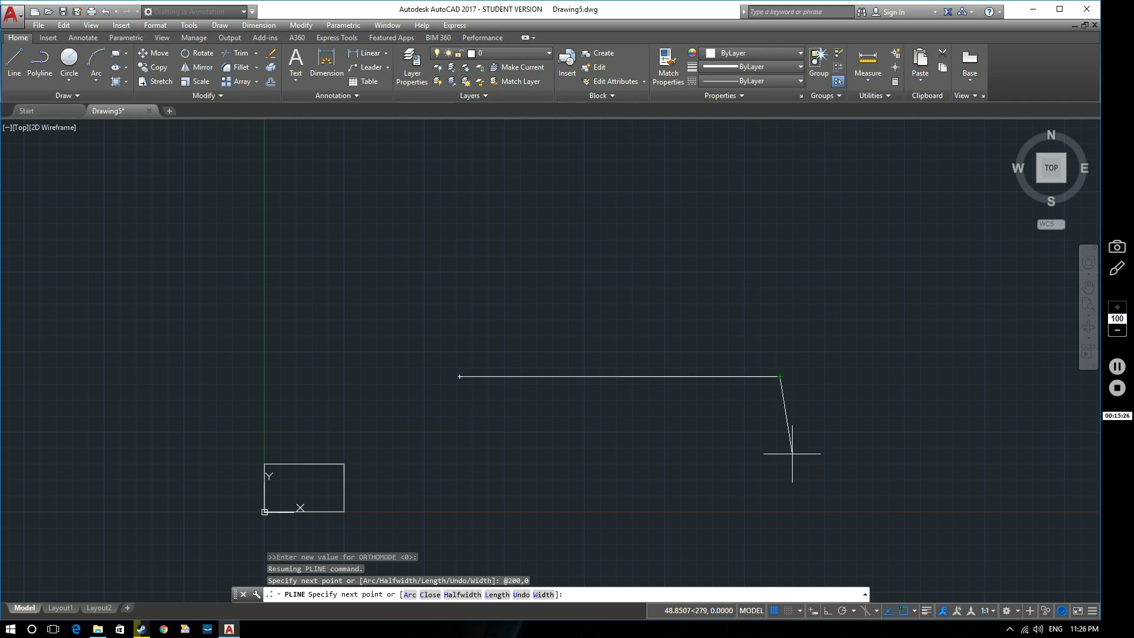
- Continue the polyline with a 10-unit upward segment (@0,10) and a 90-unit segment to the left (@-90,0)
{"action": "mouse_move", "coordinate": [768, 362]}
{"action": "middle_mouse_down"}
{"action": "mouse_move", "coordinate": [752, 387]}
{"action": "mouse_move", "coordinate": [707, 412]}
{"action": "middle_mouse_up"}
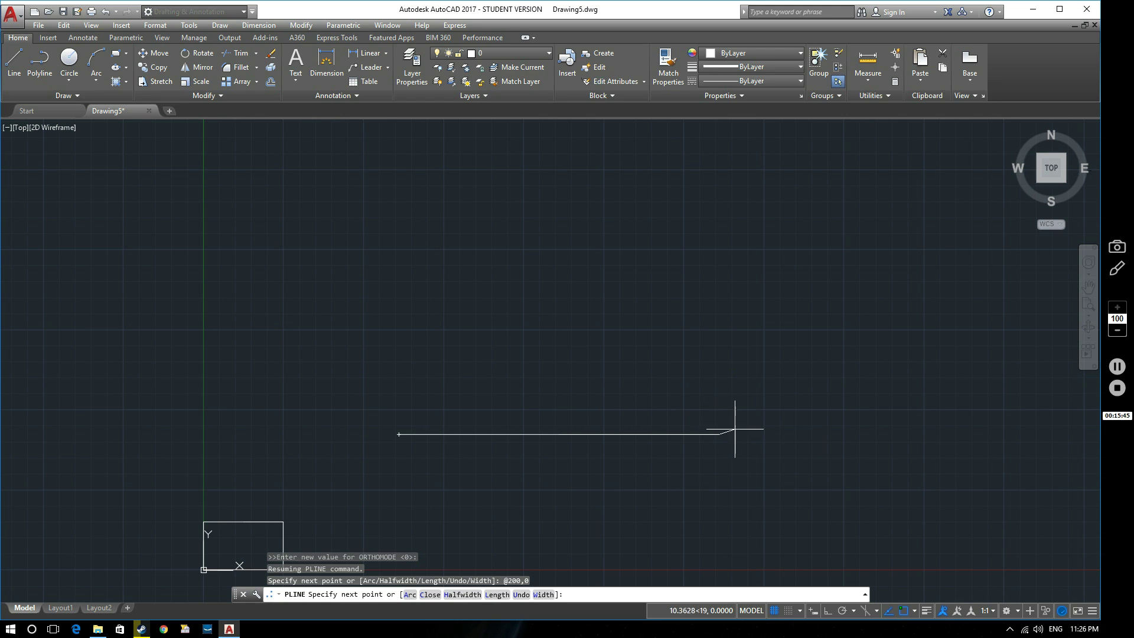
{"action": "type", "text": "@"}
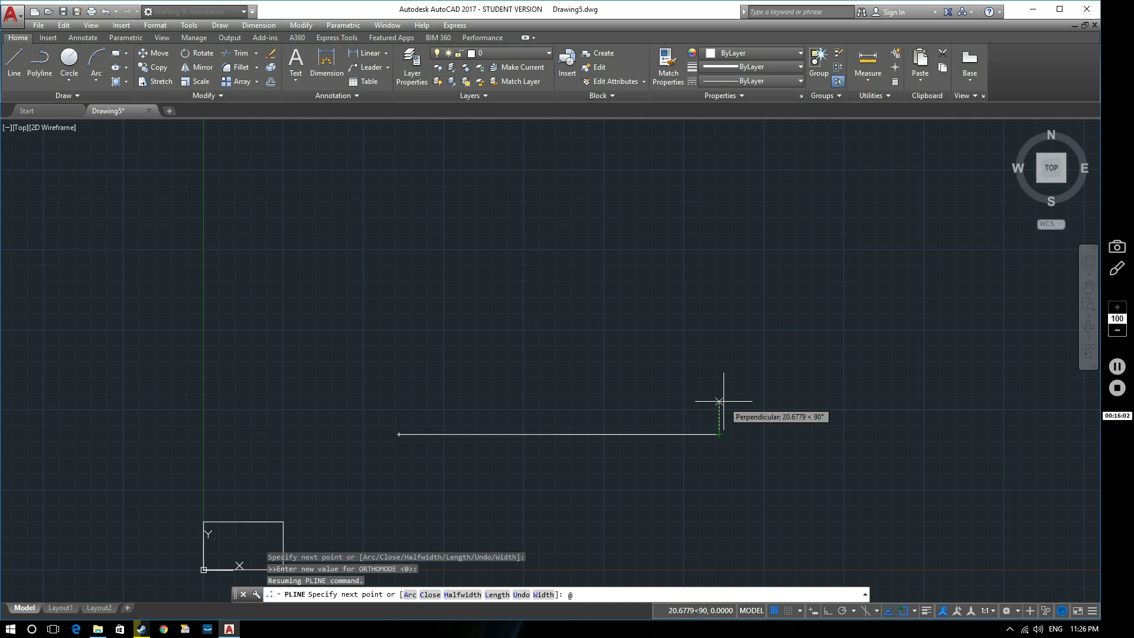
{"action": "type", "text": "0,10"}
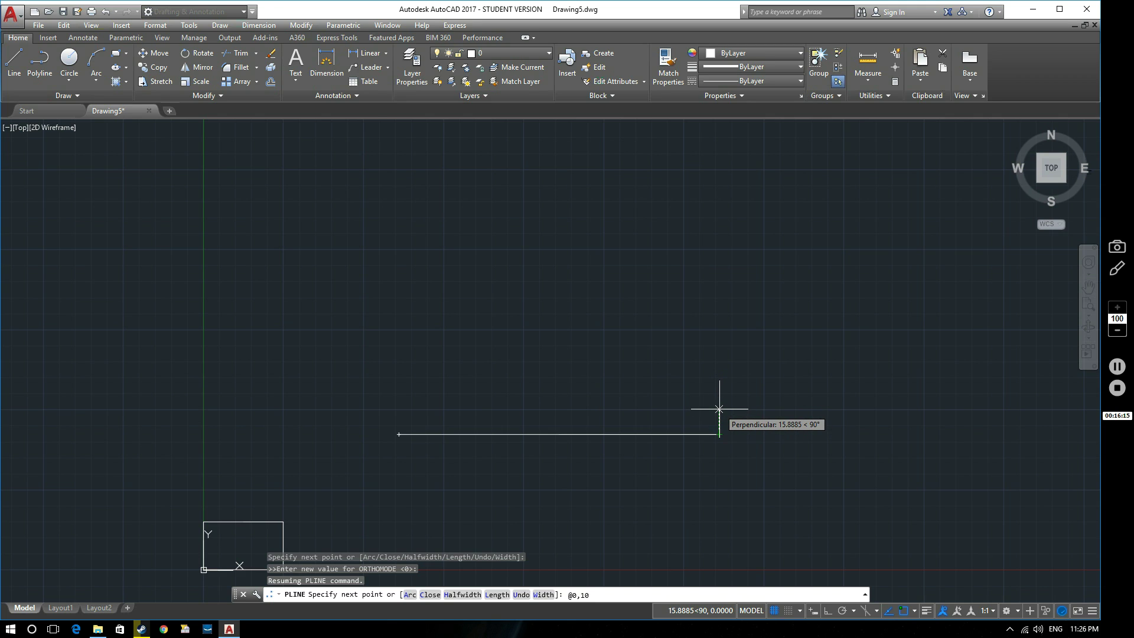
{"action": "key", "text": "Return"}
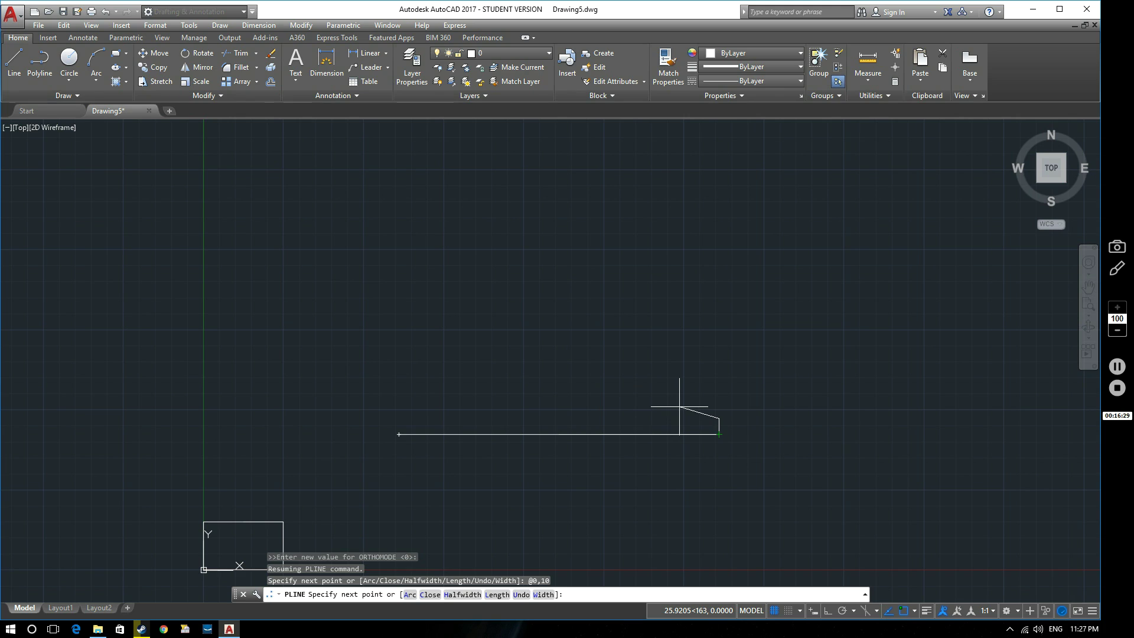
{"action": "key", "text": "F8"}
{"action": "type", "text": "@"}
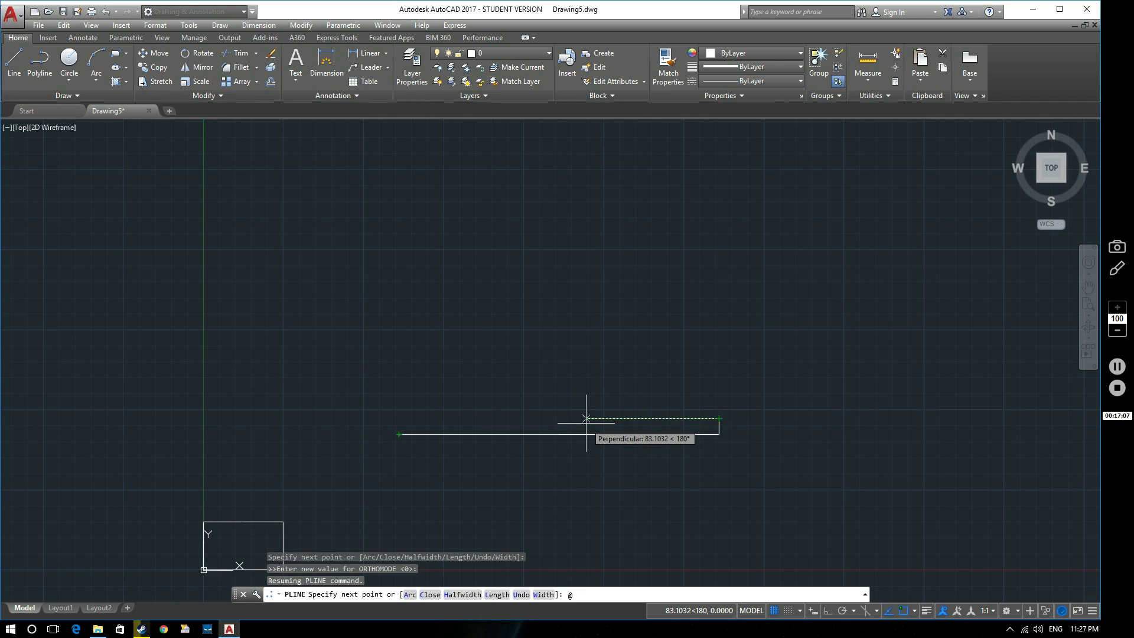
{"action": "type", "text": "-90,0"}
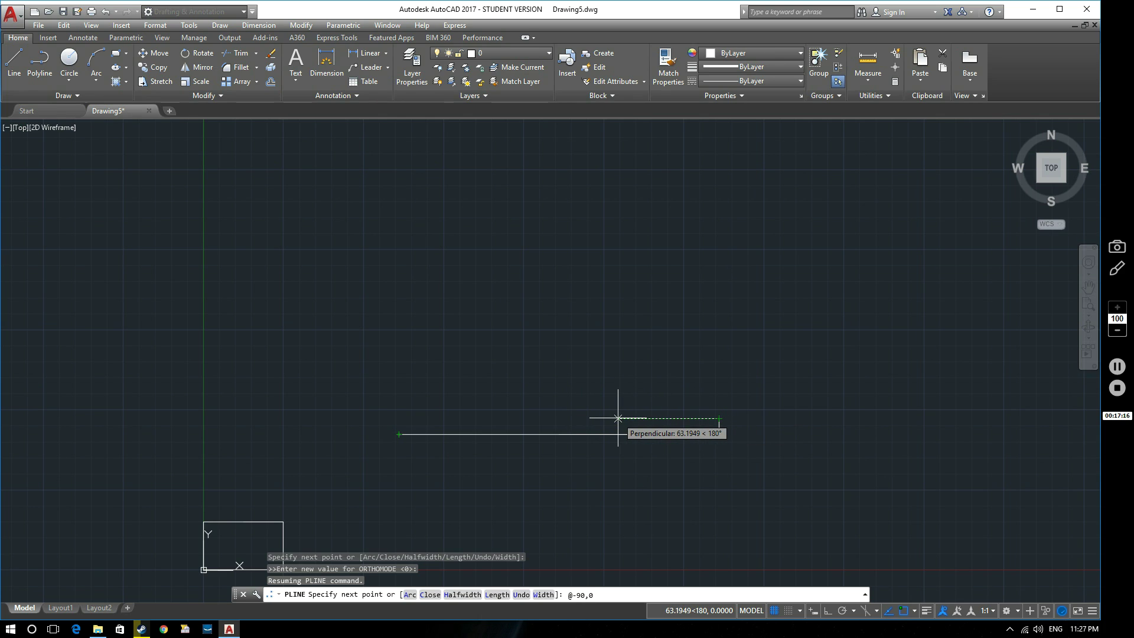
{"action": "key", "text": "Return"}
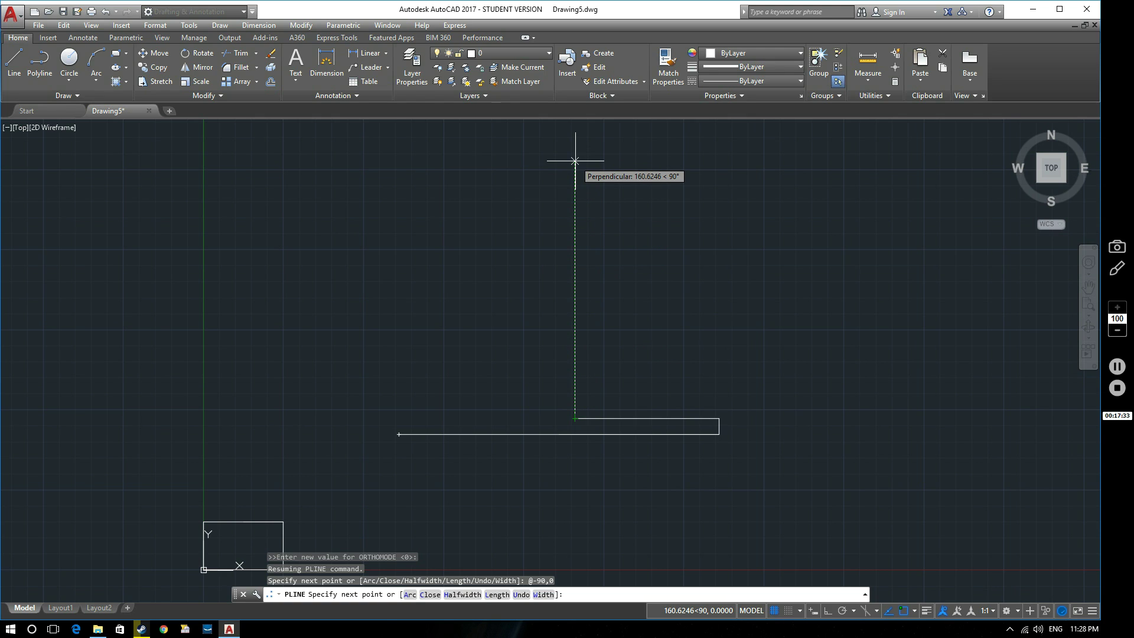
- Try to continue the polyline to the absolute point 0,150, and undo that segment within the command
{"action": "key", "text": "F8"}
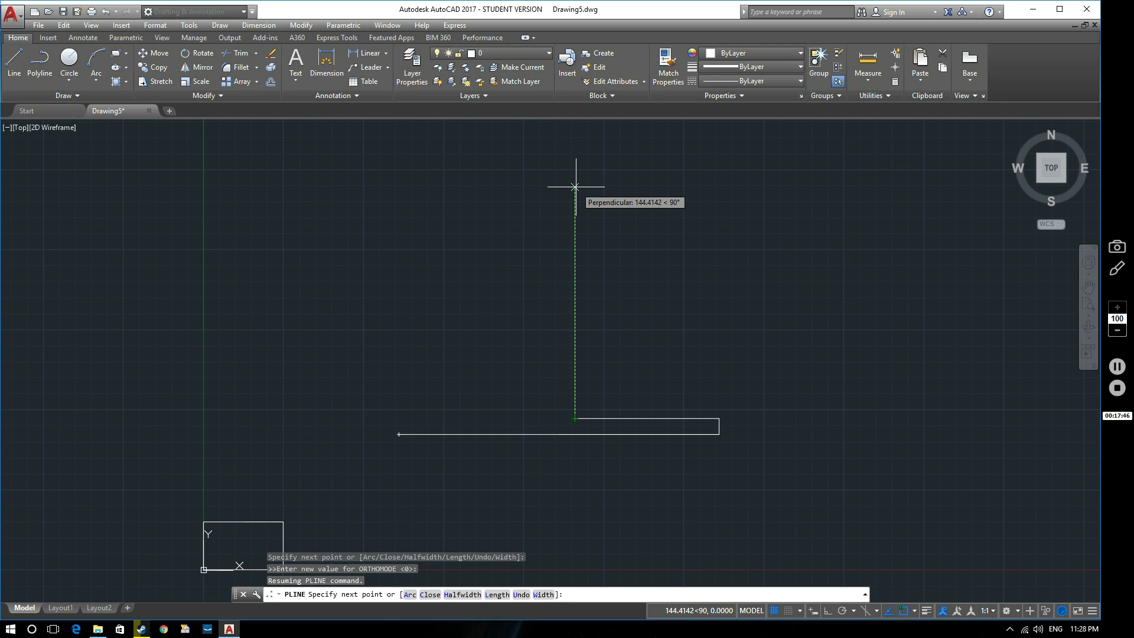
{"action": "type", "text": "0,150"}
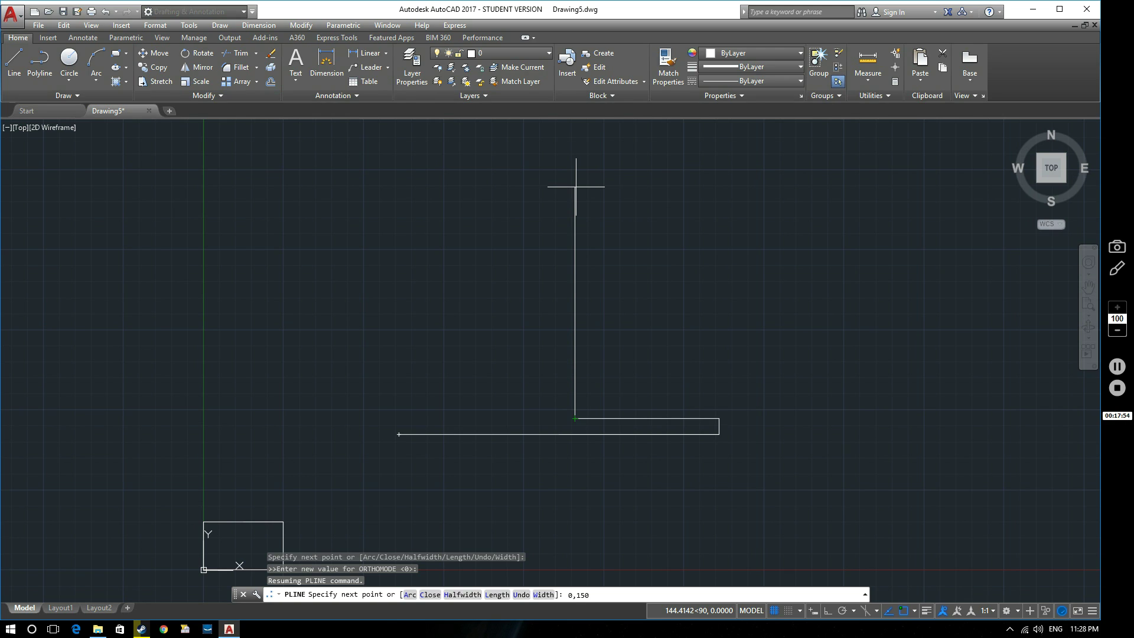
{"action": "key", "text": "Return"}
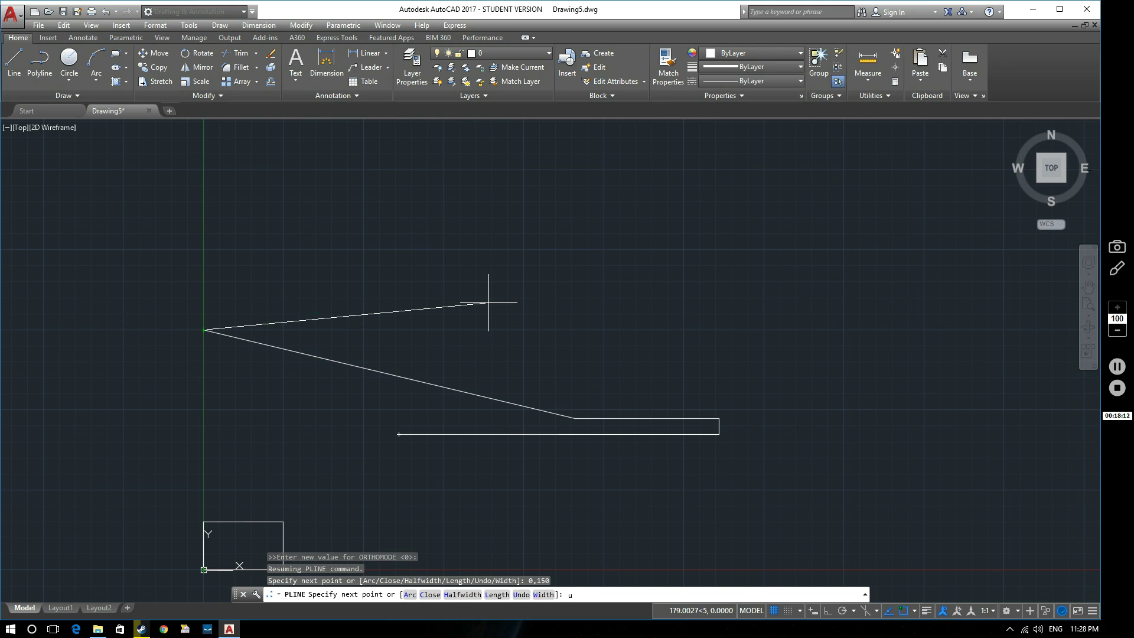
{"action": "key", "text": "Return"}
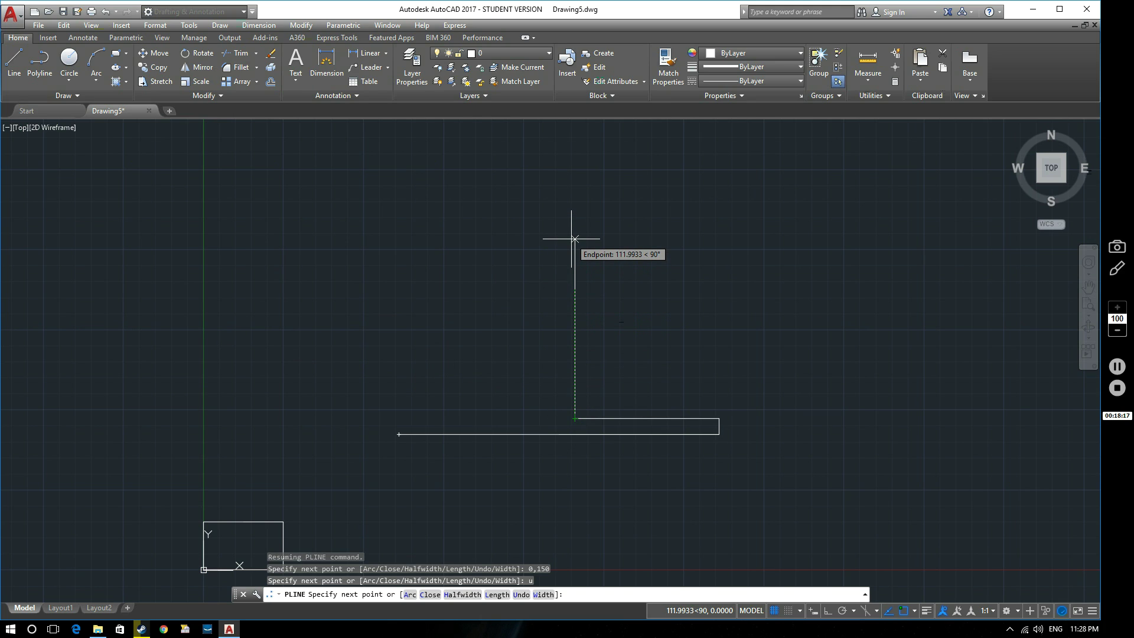
{"action": "key", "text": "F8"}
{"action": "type", "text": "@"}
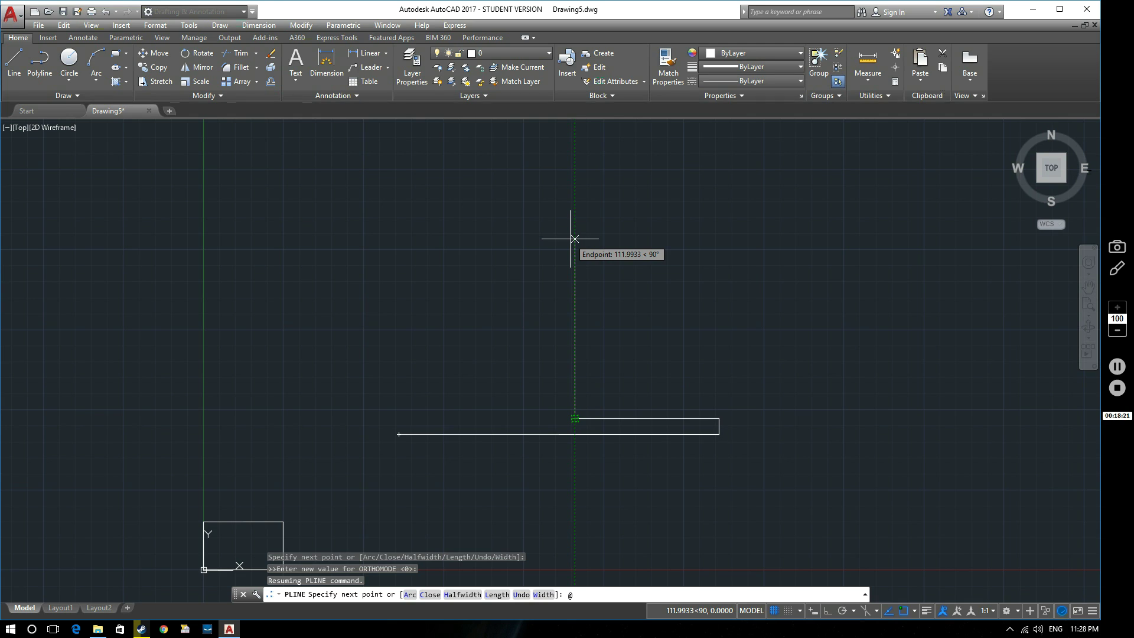
{"action": "type", "text": "0,150"}
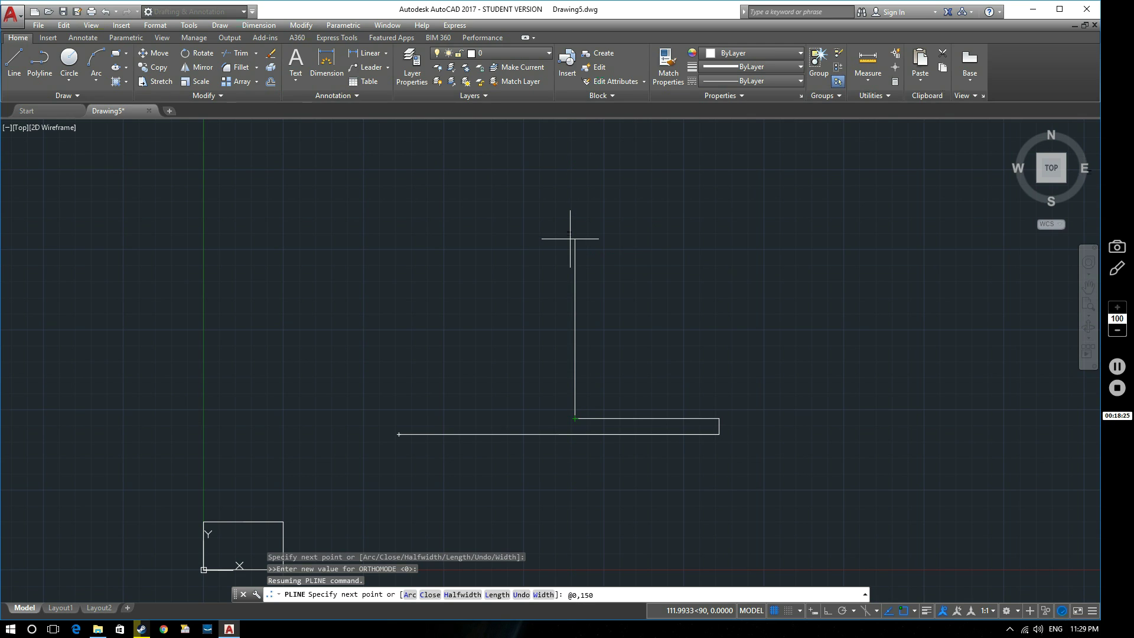
{"action": "key", "text": "Return"}
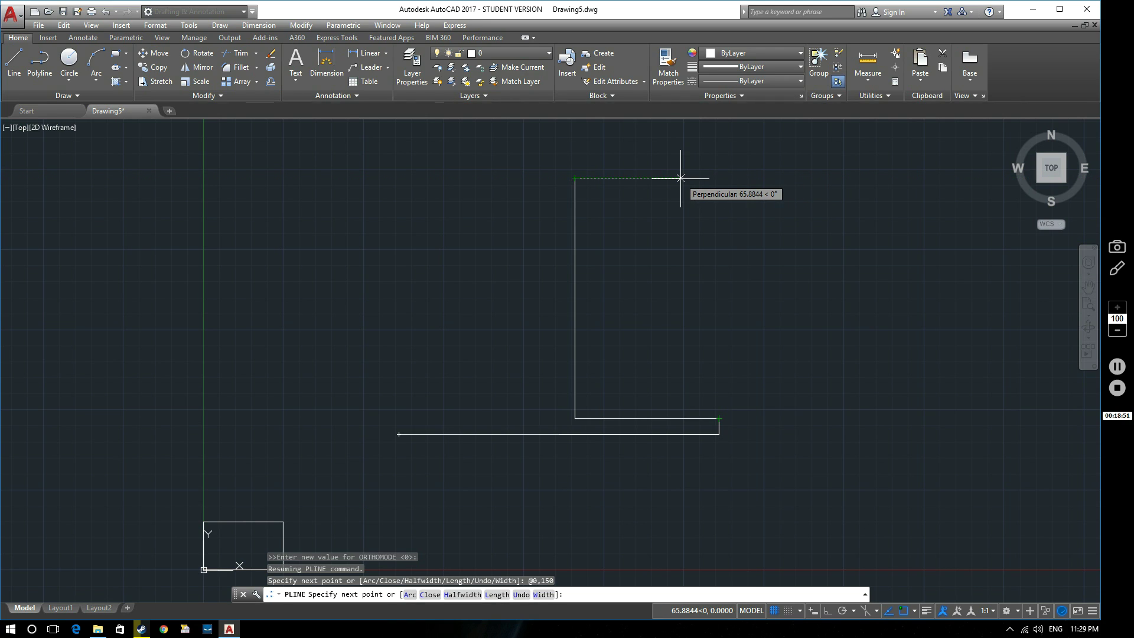
{"action": "type", "text": "@90"}
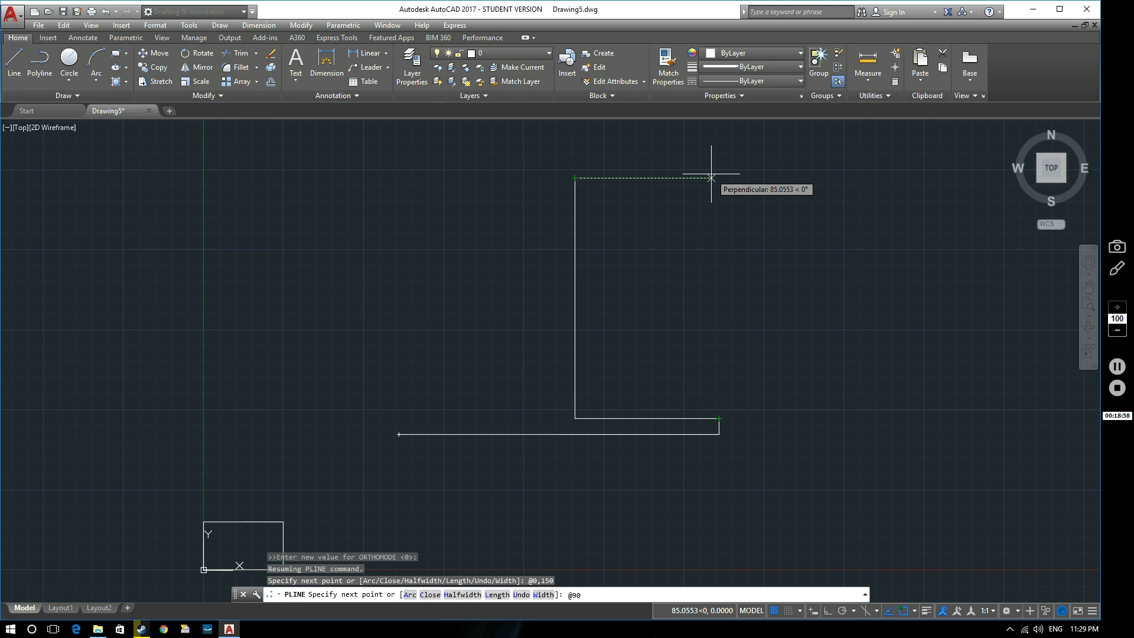
{"action": "type", "text": ",0"}
{"action": "key", "text": "Return"}
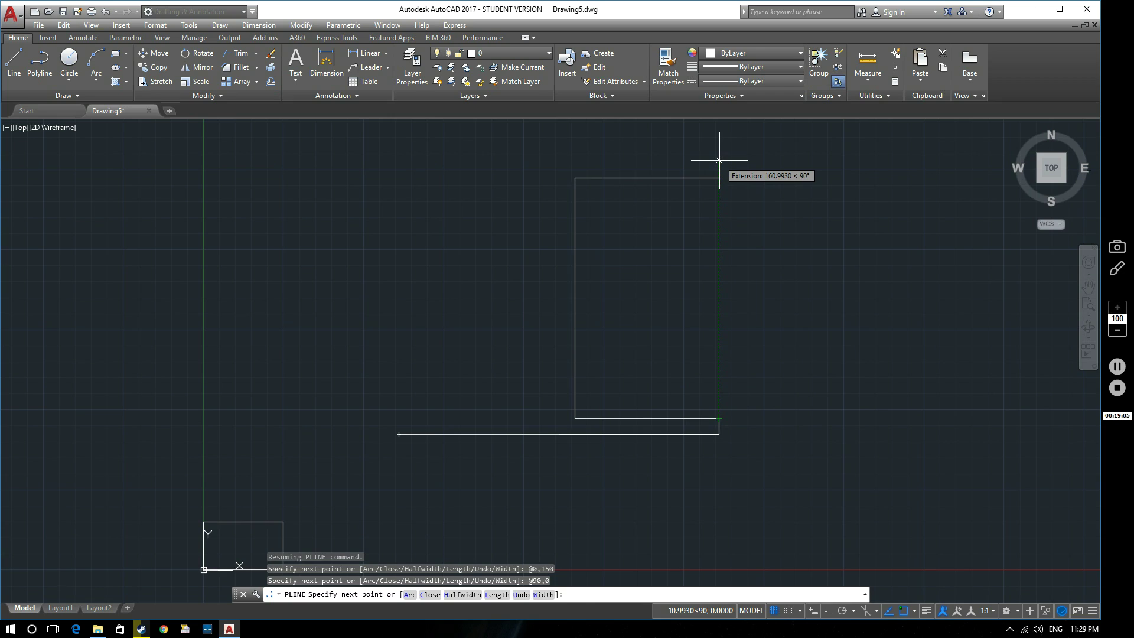
- Continue the polyline with a 10-unit upward segment (@0,10) and the 200-unit top edge to the left (@-200,0)
{"action": "type", "text": "@0,"}
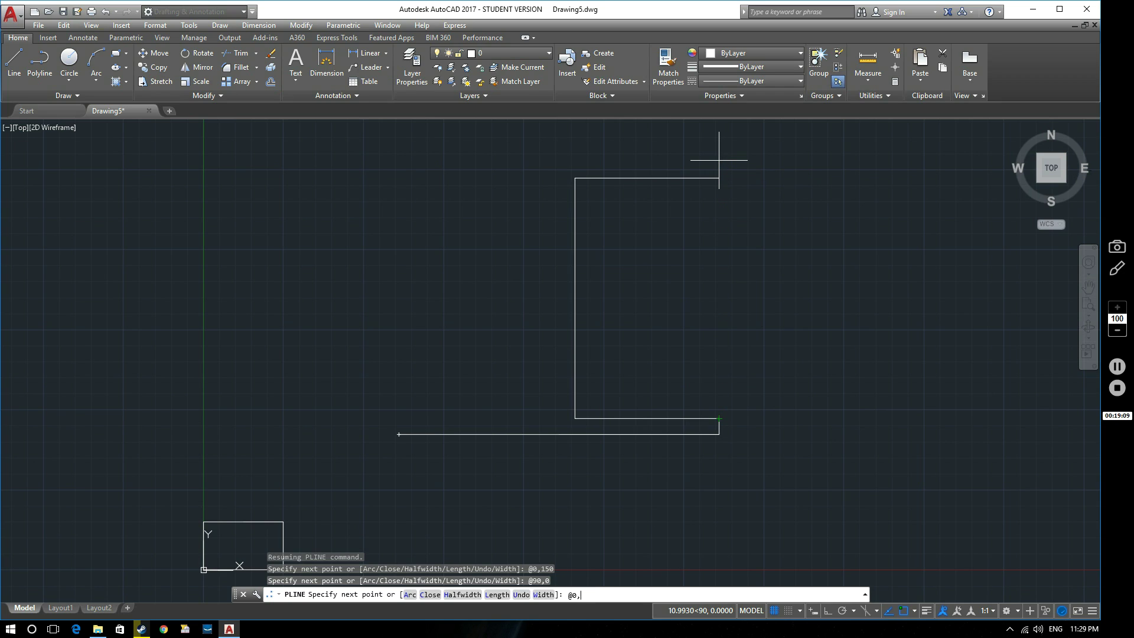
{"action": "type", "text": "10"}
{"action": "key", "text": "Return"}
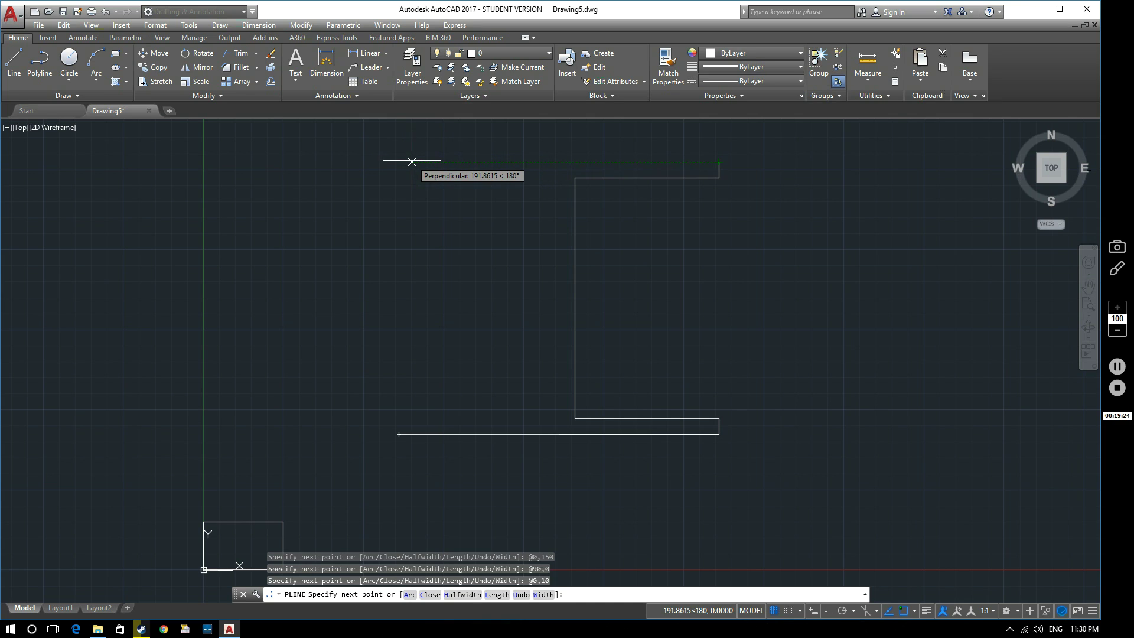
{"action": "key", "text": "F8"}
{"action": "type", "text": "@"}
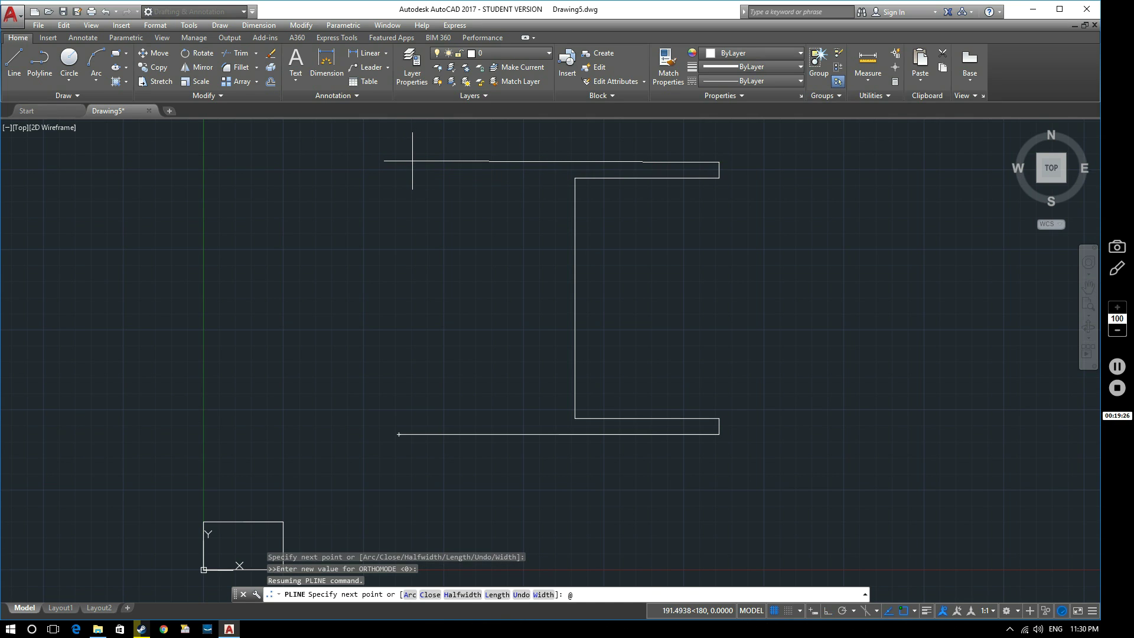
{"action": "type", "text": "-200,0"}
{"action": "key", "text": "Return"}
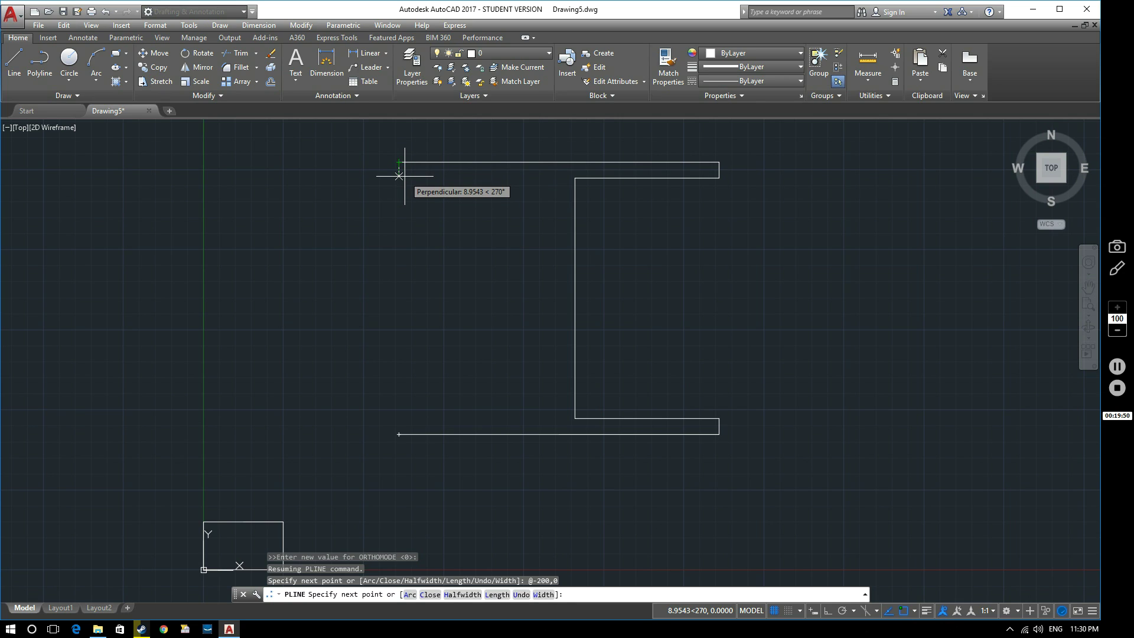
{"action": "type", "text": "@"}
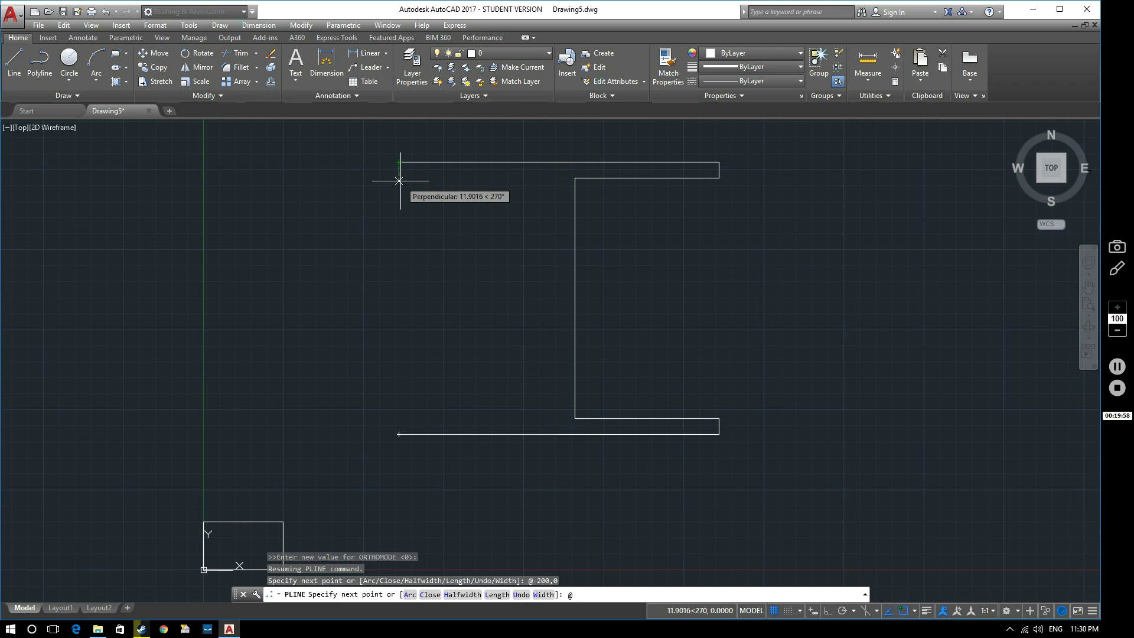
{"action": "type", "text": "10"}
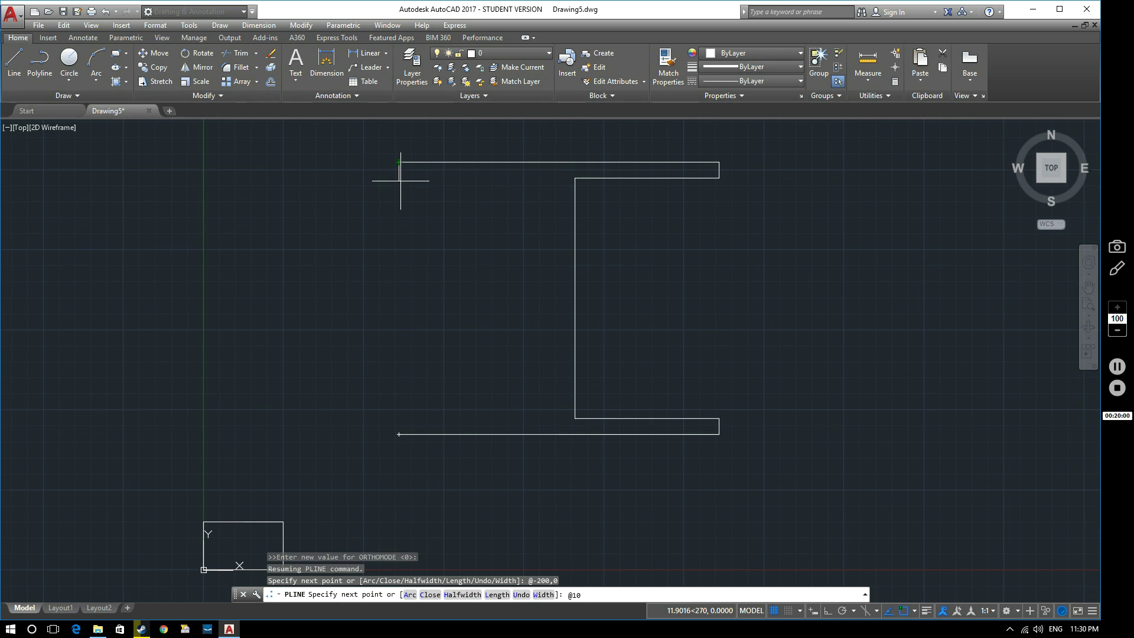
{"action": "key", "text": "BackSpace"}
{"action": "key", "text": "BackSpace"}
{"action": "type", "text": "0,-10"}
{"action": "key", "text": "Return"}
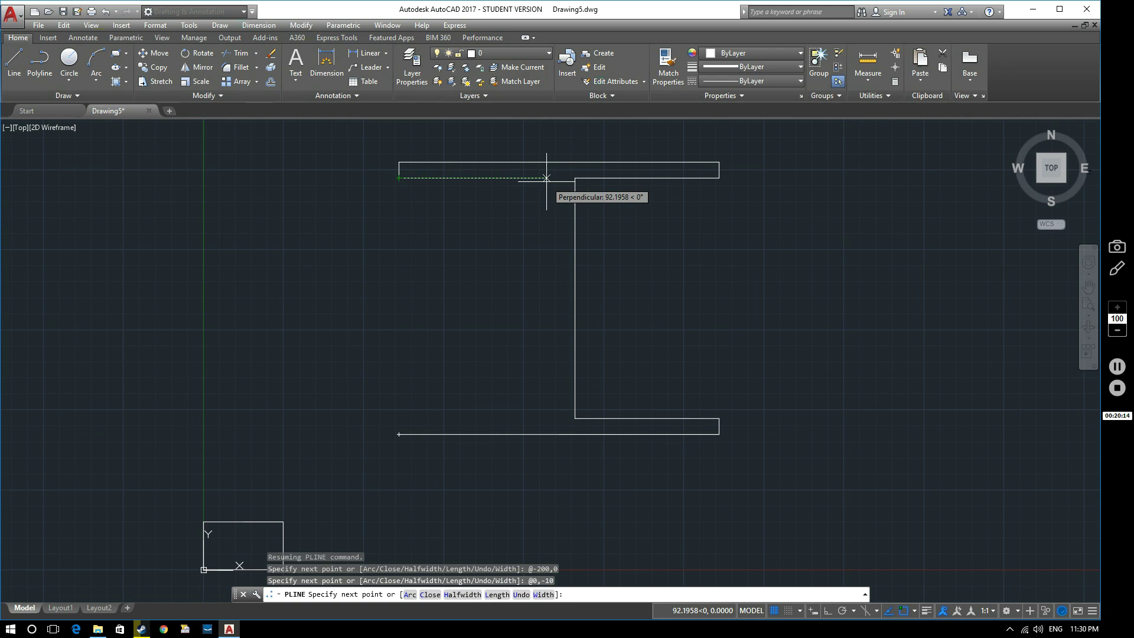
{"action": "type", "text": "@90,0"}
{"action": "key", "text": "Return"}
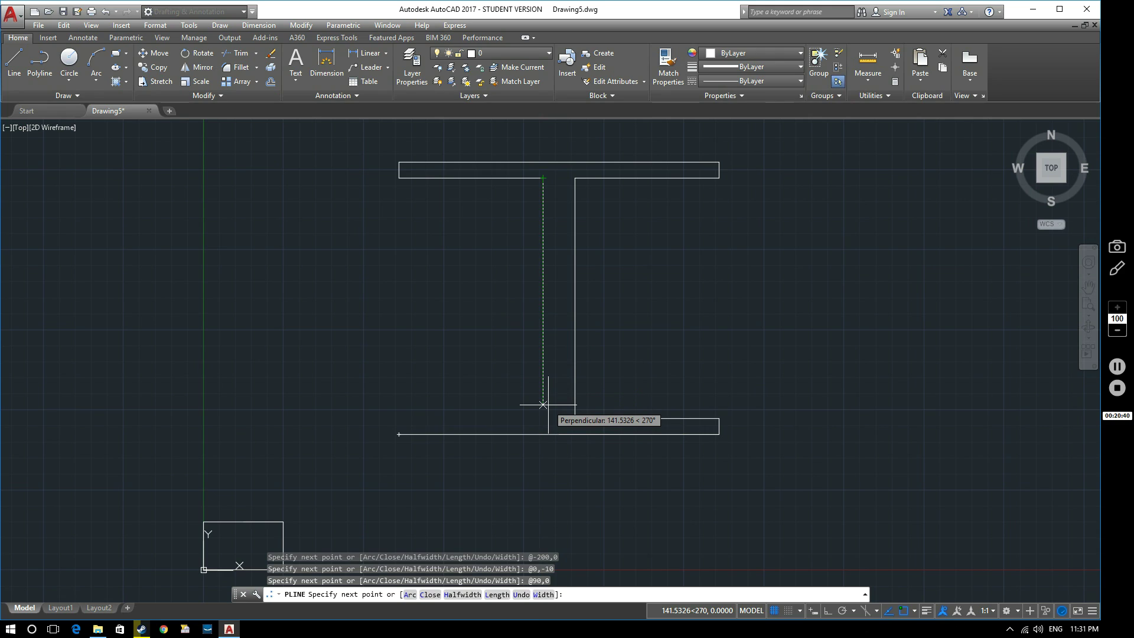
- Draw the left side of the web as a 150-unit downward polyline segment (@0,-150)
{"action": "type", "text": "@"}
{"action": "type", "text": "0"}
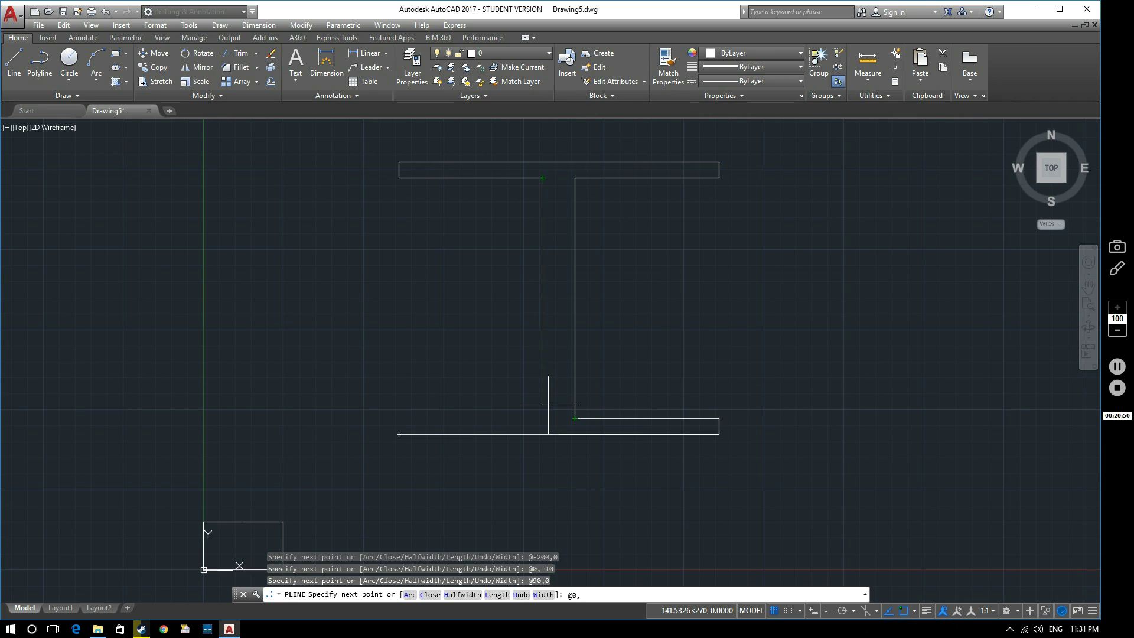
{"action": "type", "text": ",-150"}
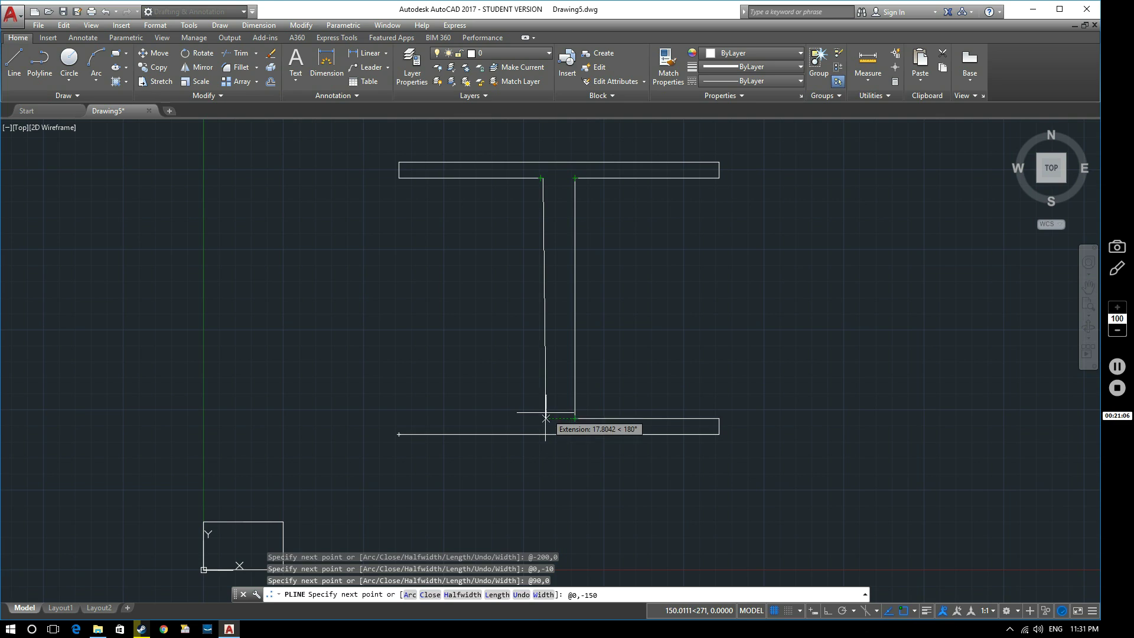
{"action": "key", "text": "Return"}
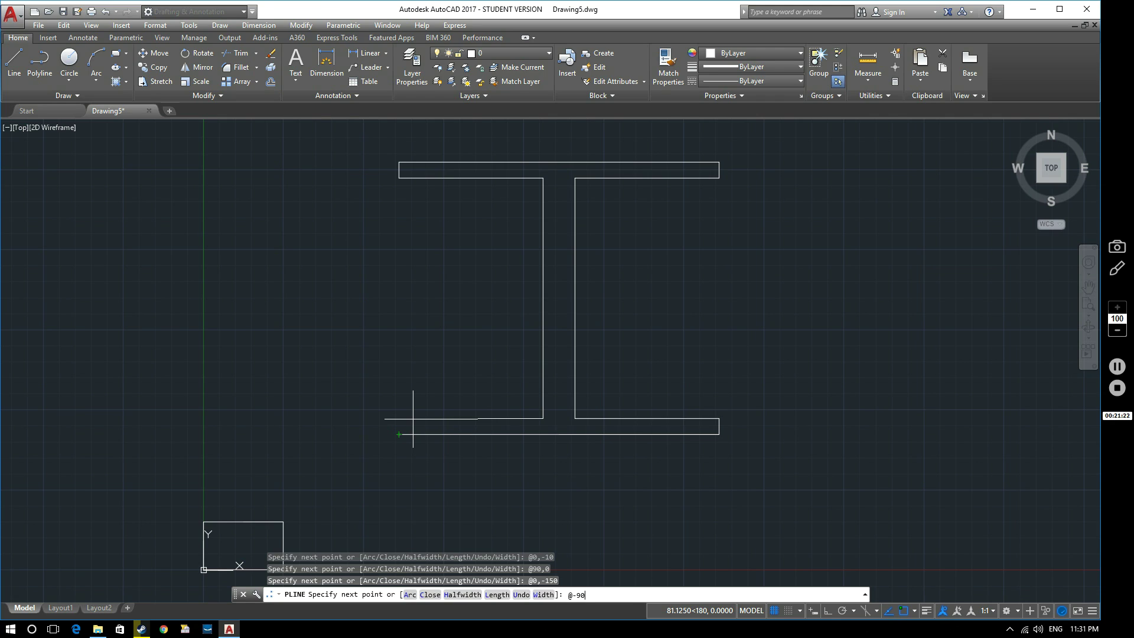
- Complete the lower flange with a 90-unit segment to the left (@-90,0) and a 10-unit downward segment (@0,-10)
{"action": "key", "text": "Return"}
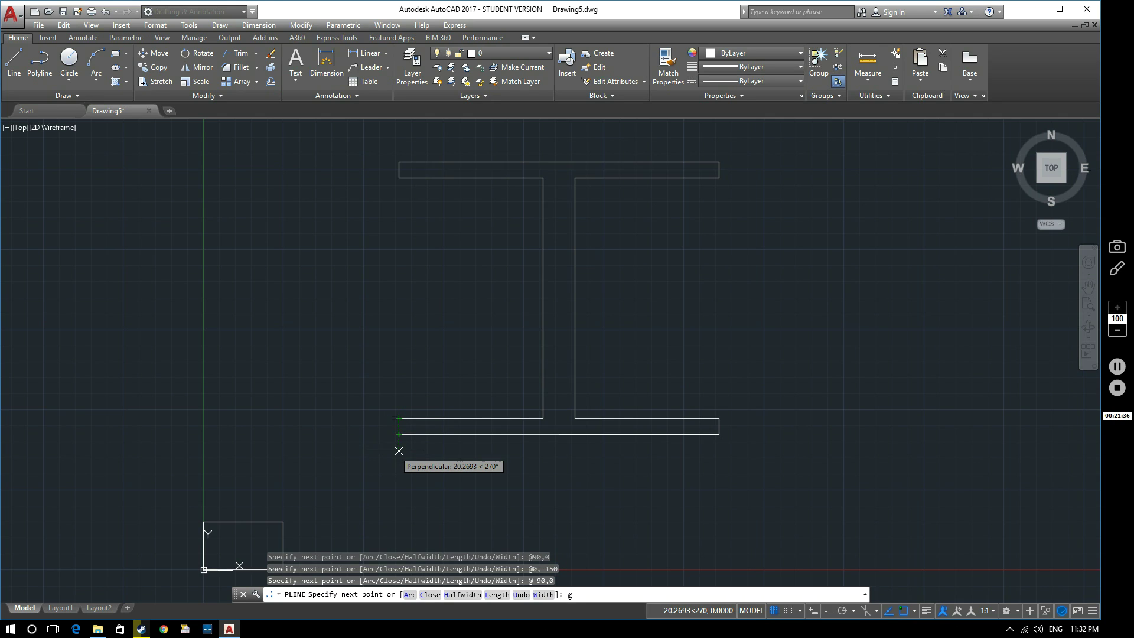
{"action": "type", "text": "0,-10"}
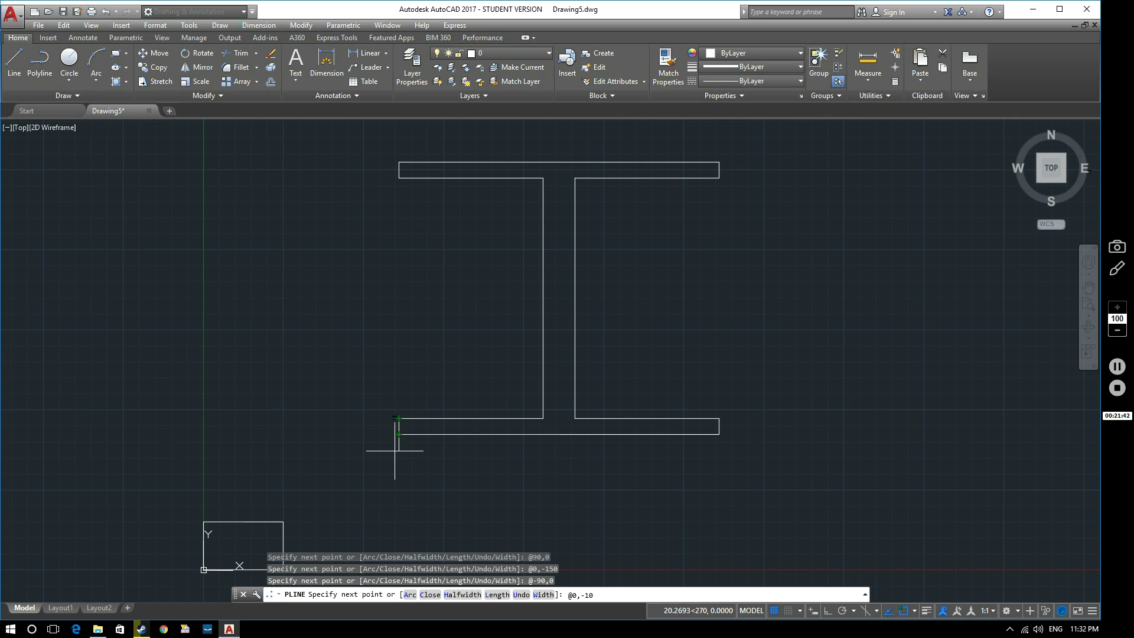
{"action": "key", "text": "Return"}
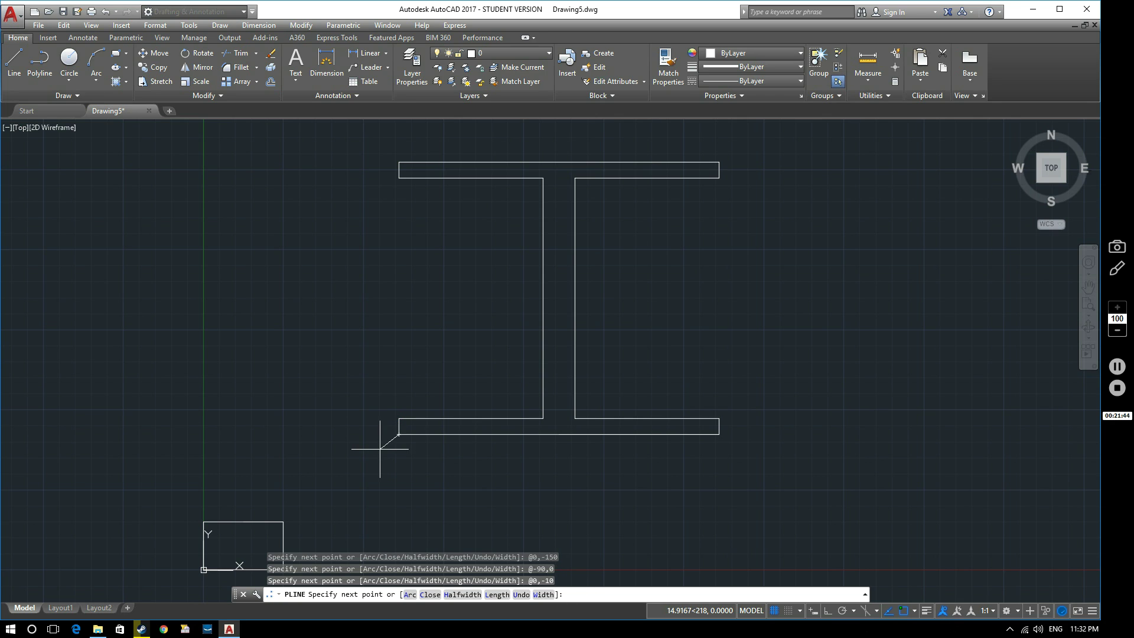
- Examine up close whether the polyline's end meets its start at the lower flange's left corner, and end the Polyline command
{"action": "scroll", "coordinate": [392, 451], "scroll_direction": "up", "scroll_amount": 8}
{"action": "scroll", "coordinate": [347, 316], "scroll_direction": "up", "scroll_amount": 4}
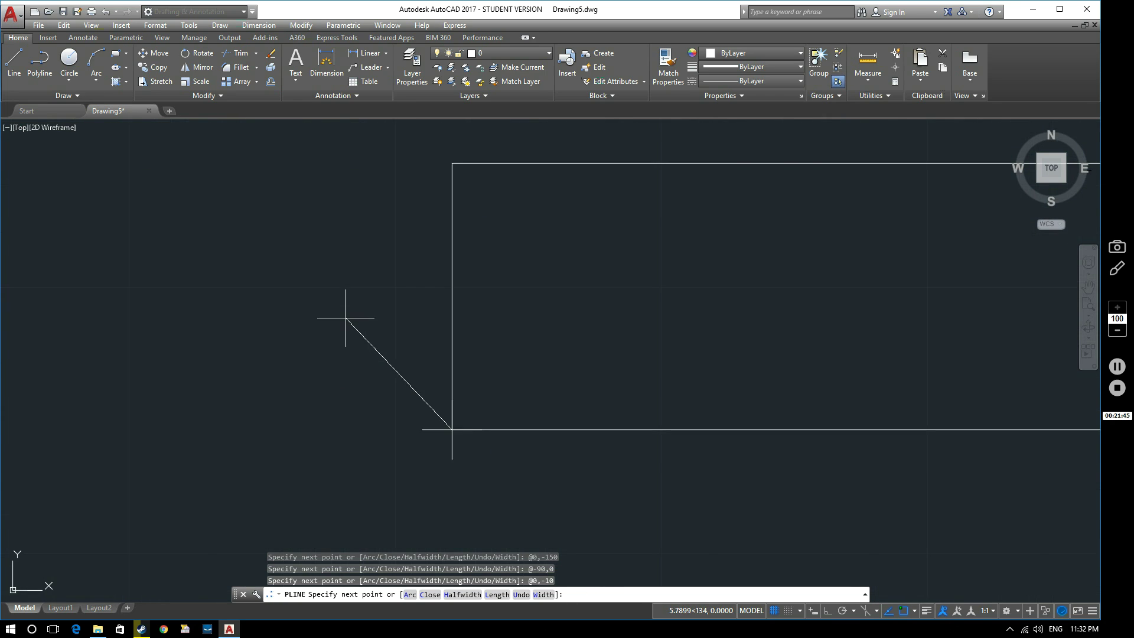
{"action": "scroll", "coordinate": [472, 446], "scroll_direction": "up", "scroll_amount": 5}
{"action": "scroll", "coordinate": [357, 385], "scroll_direction": "up", "scroll_amount": 2}
{"action": "middle_click_drag", "start_coordinate": [357, 384], "coordinate": [552, 486]}
{"action": "scroll", "coordinate": [674, 484], "scroll_direction": "up", "scroll_amount": 5}
{"action": "middle_click_drag", "start_coordinate": [674, 483], "coordinate": [433, 423]}
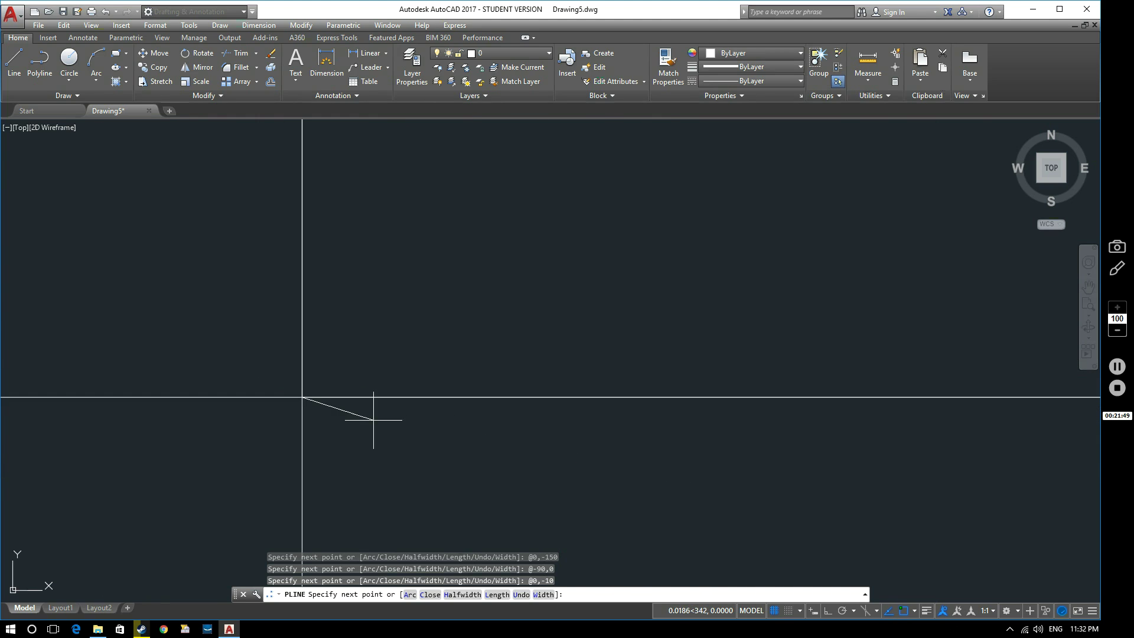
{"action": "scroll", "coordinate": [397, 440], "scroll_direction": "down", "scroll_amount": 6}
{"action": "scroll", "coordinate": [458, 438], "scroll_direction": "down", "scroll_amount": 2}
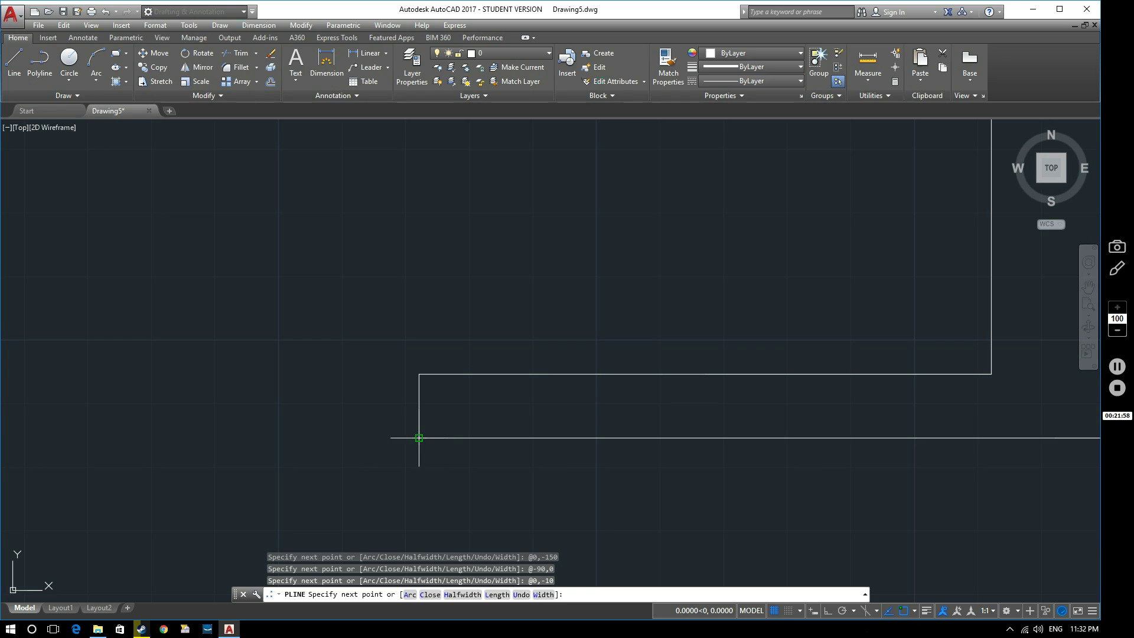
{"action": "scroll", "coordinate": [419, 438], "scroll_direction": "up", "scroll_amount": 3}
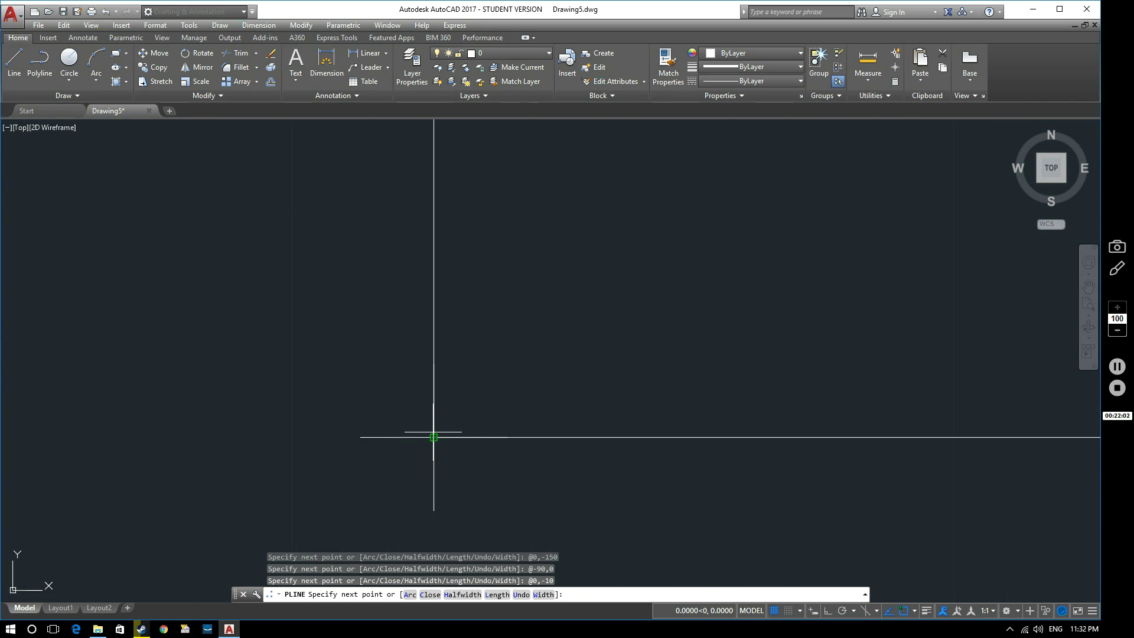
{"action": "scroll", "coordinate": [441, 438], "scroll_direction": "down", "scroll_amount": 5}
{"action": "scroll", "coordinate": [439, 436], "scroll_direction": "up", "scroll_amount": 2}
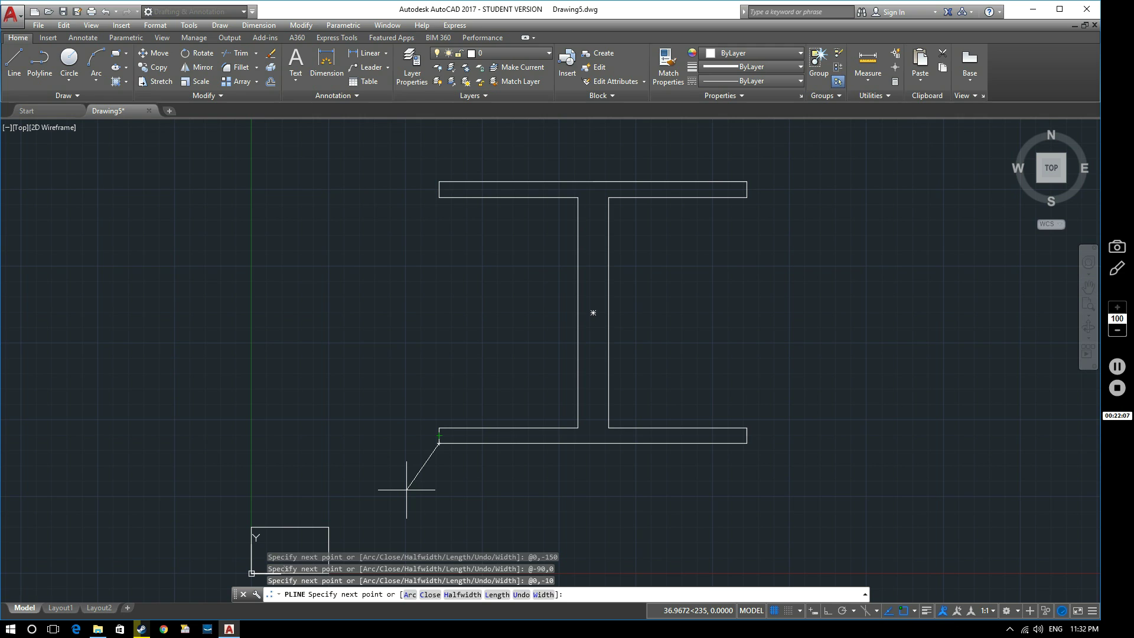
{"action": "key", "text": "Return"}
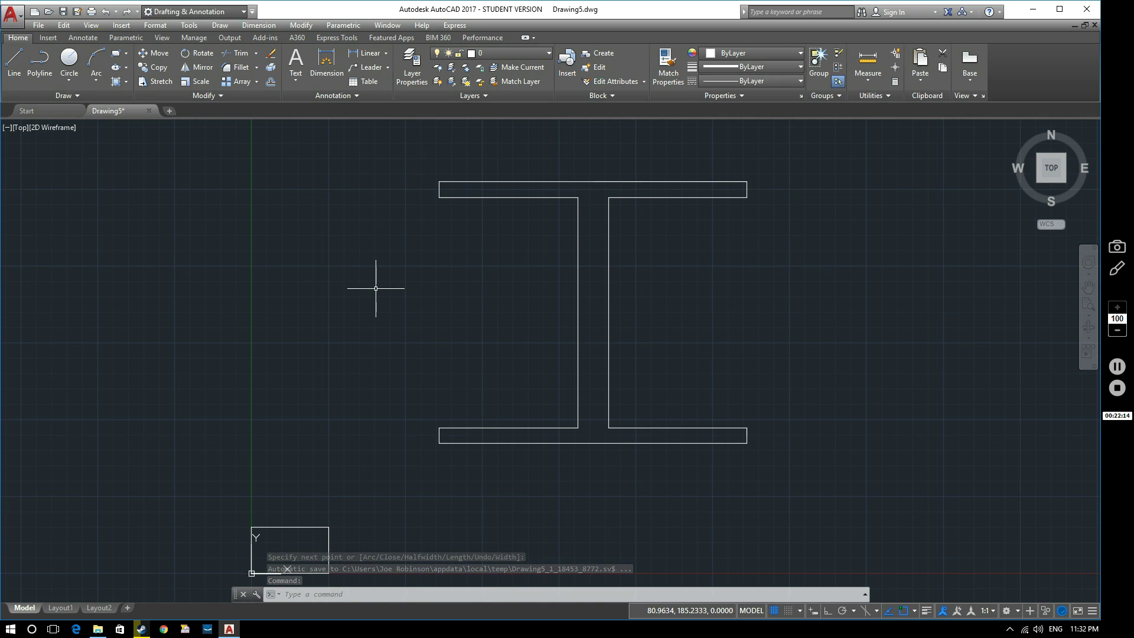
- Compare how the I-shaped polyline and the small rectangle's top edge select, clearing the profile's selection in between
{"action": "middle_click_drag", "start_coordinate": [296, 570], "coordinate": [293, 558]}
{"action": "scroll", "coordinate": [372, 273], "scroll_direction": "down", "scroll_amount": 2}
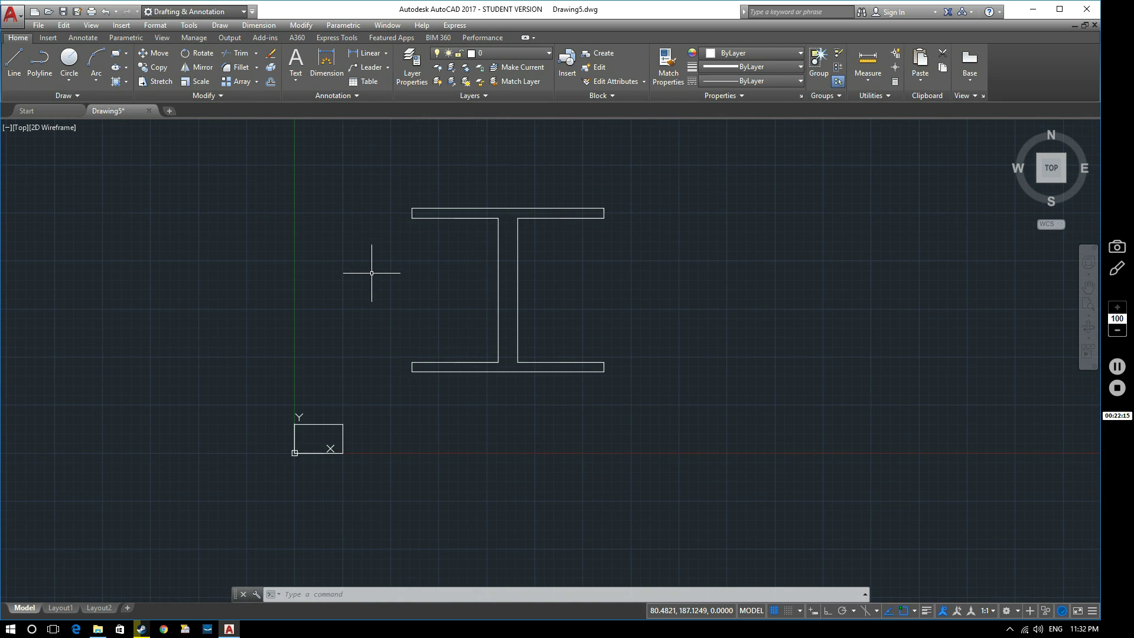
{"action": "left_click", "coordinate": [435, 219]}
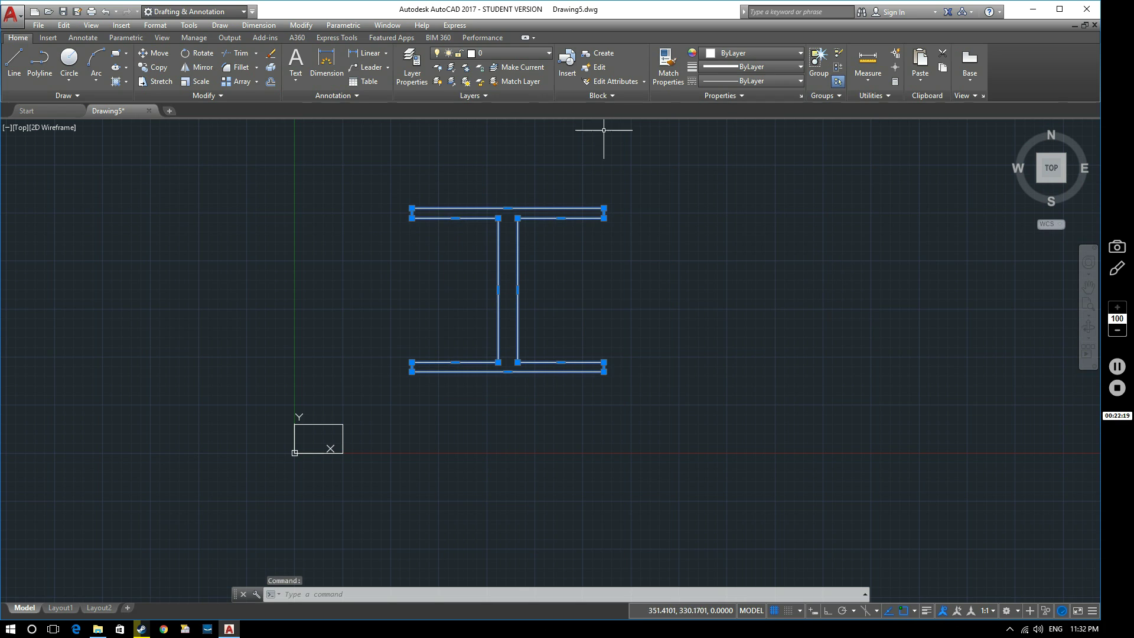
{"action": "key", "text": "Escape"}
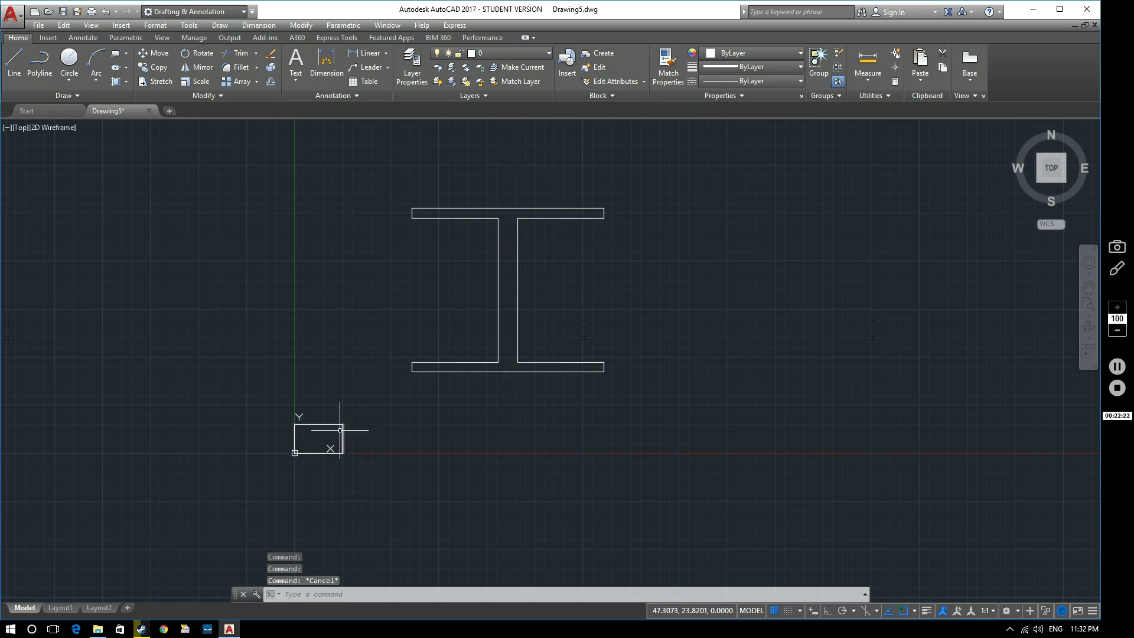
{"action": "left_click", "coordinate": [316, 425]}
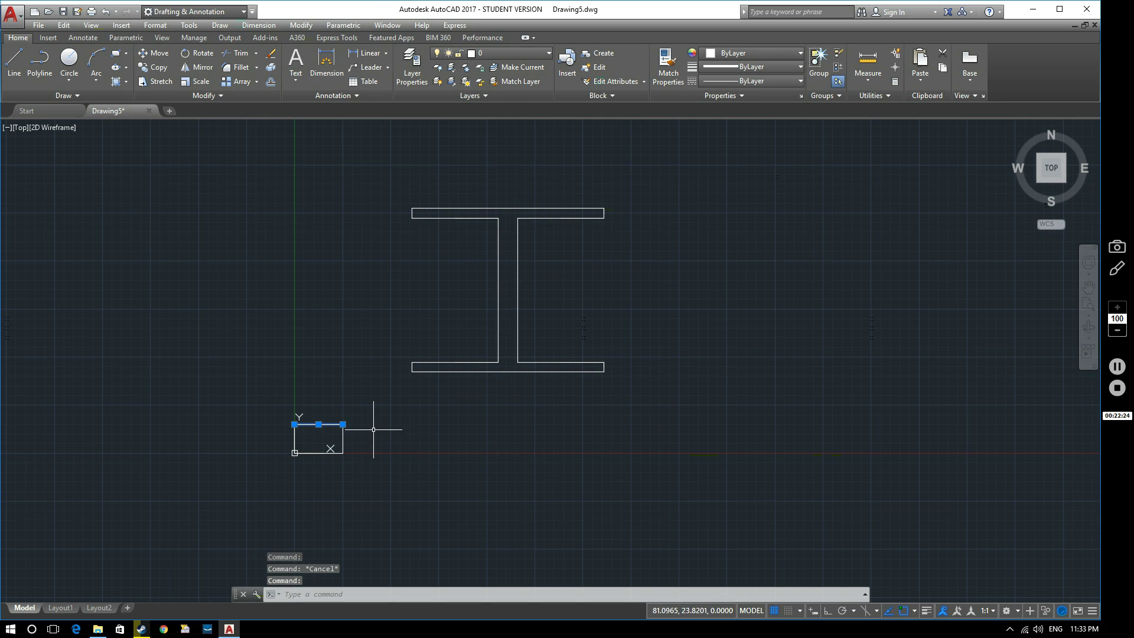
{"action": "middle_click_drag", "start_coordinate": [384, 426], "coordinate": [474, 449]}
{"action": "scroll", "coordinate": [425, 444], "scroll_direction": "up", "scroll_amount": 3}
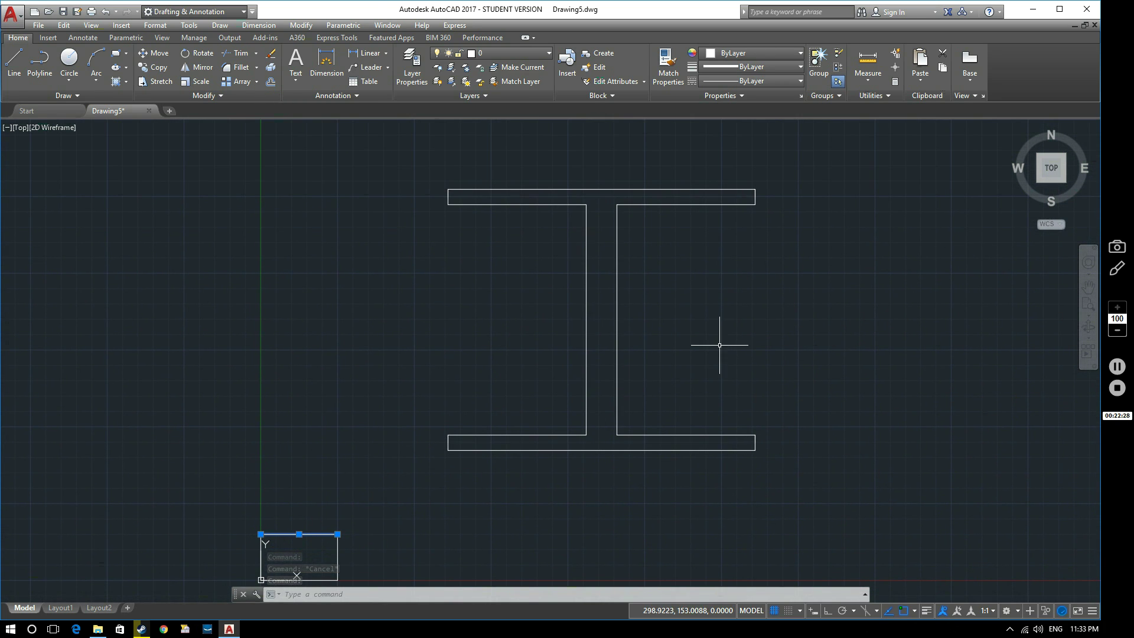